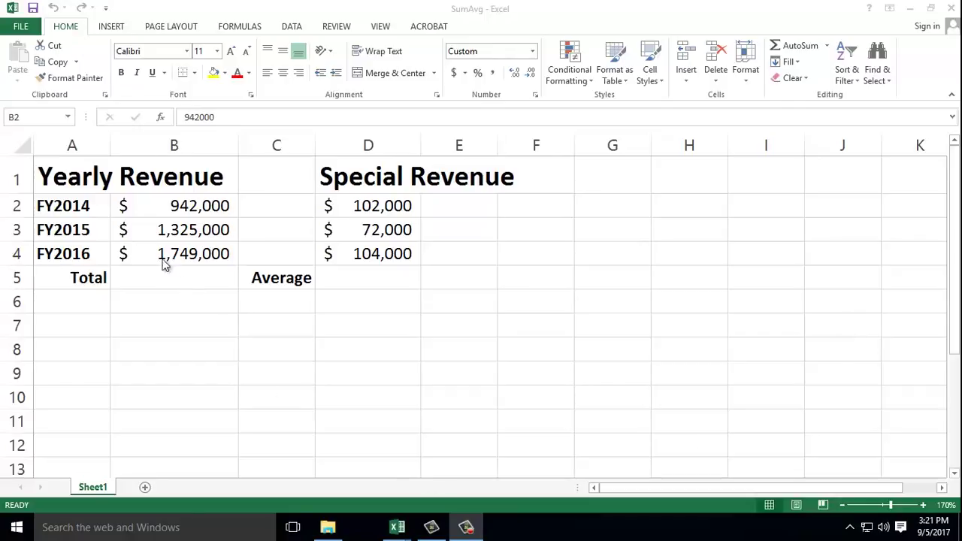
Step: Enter =SUM(942000,1325000,1749000) in B5 so the Total shows $4,016,000
{"action": "left_click", "coordinate": [167, 217]}
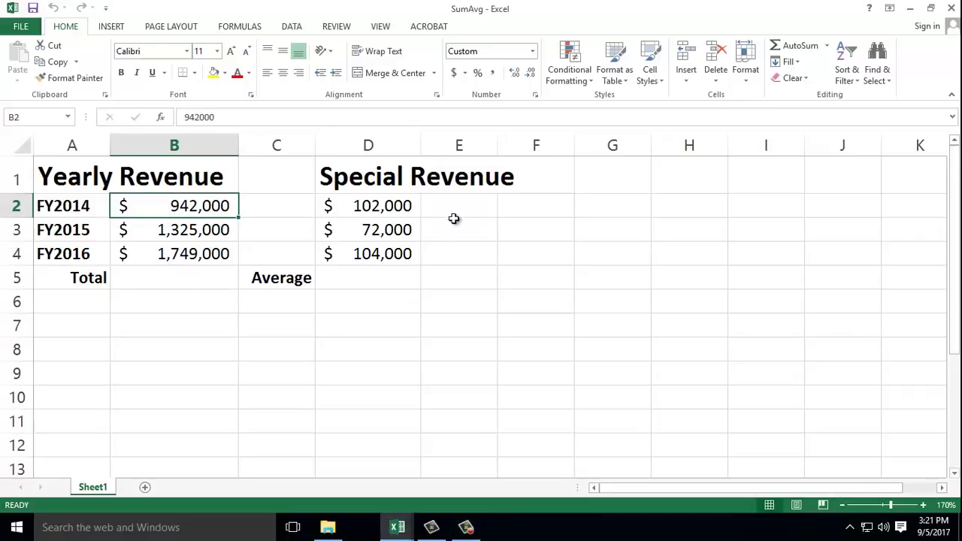
{"action": "left_click", "coordinate": [367, 209]}
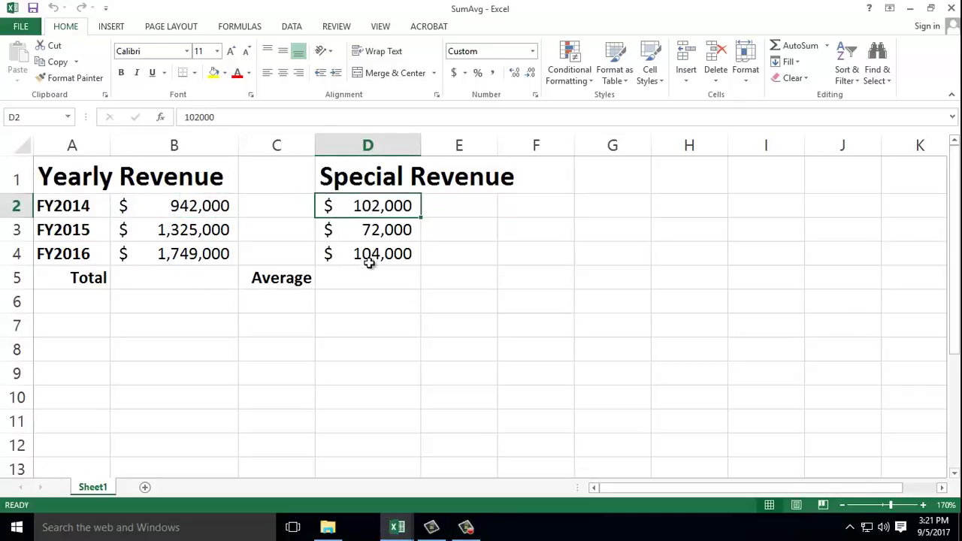
{"action": "left_click", "coordinate": [132, 278]}
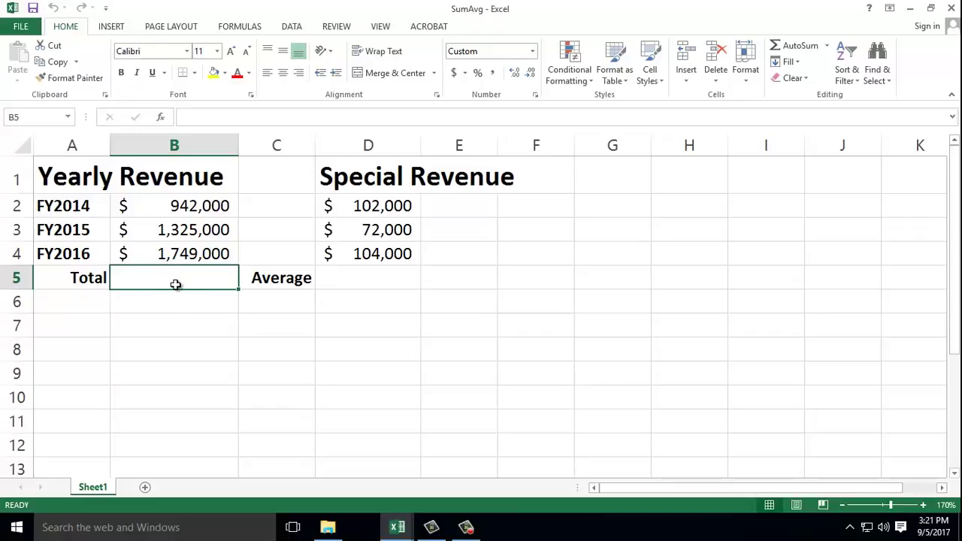
{"action": "type", "text": "="}
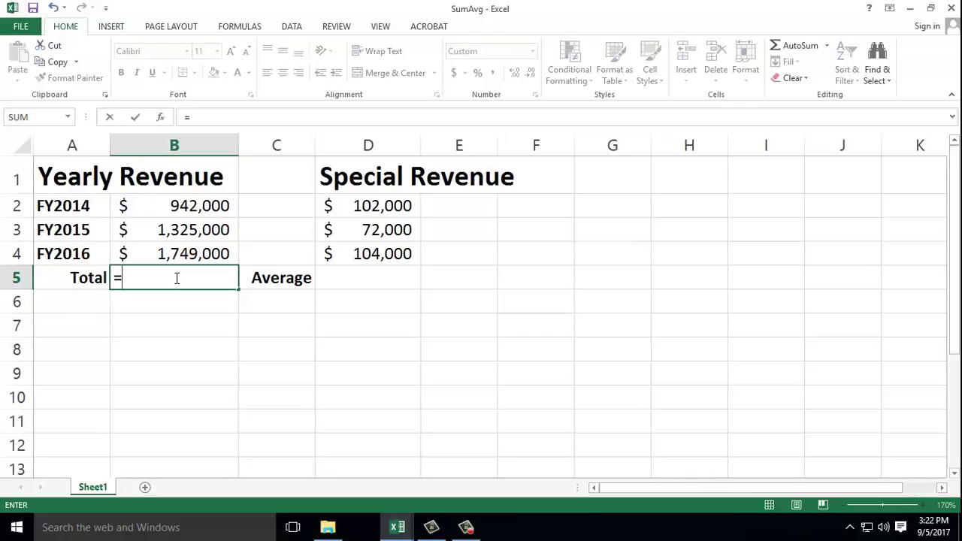
{"action": "type", "text": "SUM"}
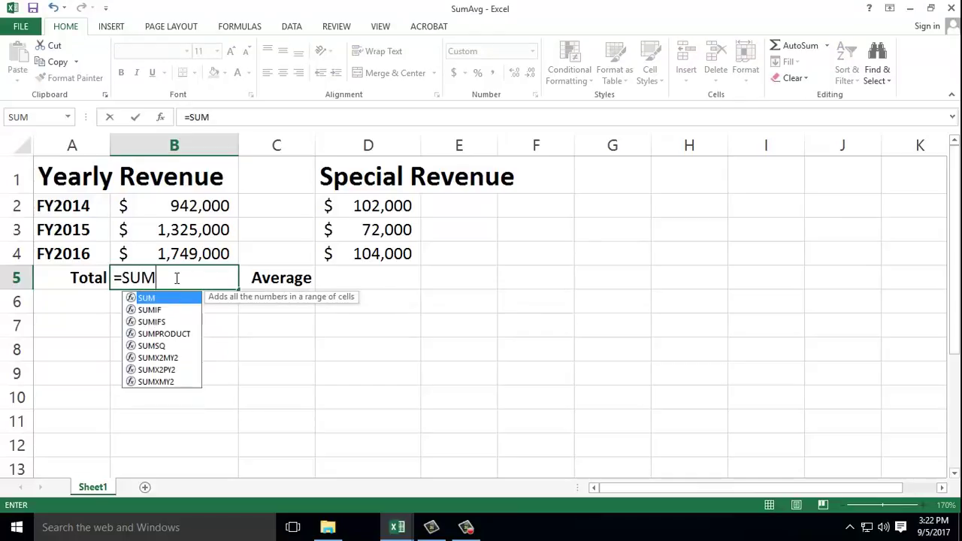
{"action": "type", "text": "("}
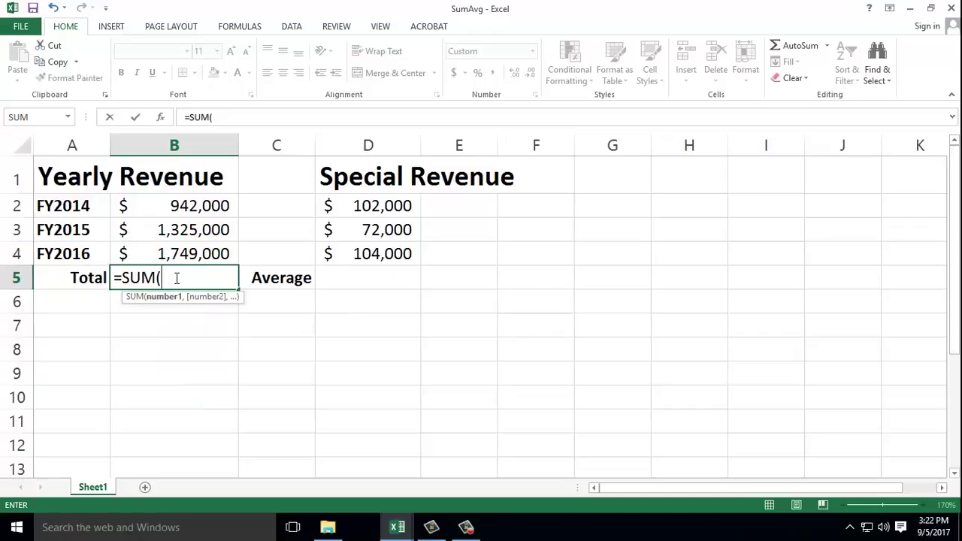
{"action": "type", "text": "94"}
{"action": "type", "text": "2"}
{"action": "type", "text": "000"}
{"action": "type", "text": ","}
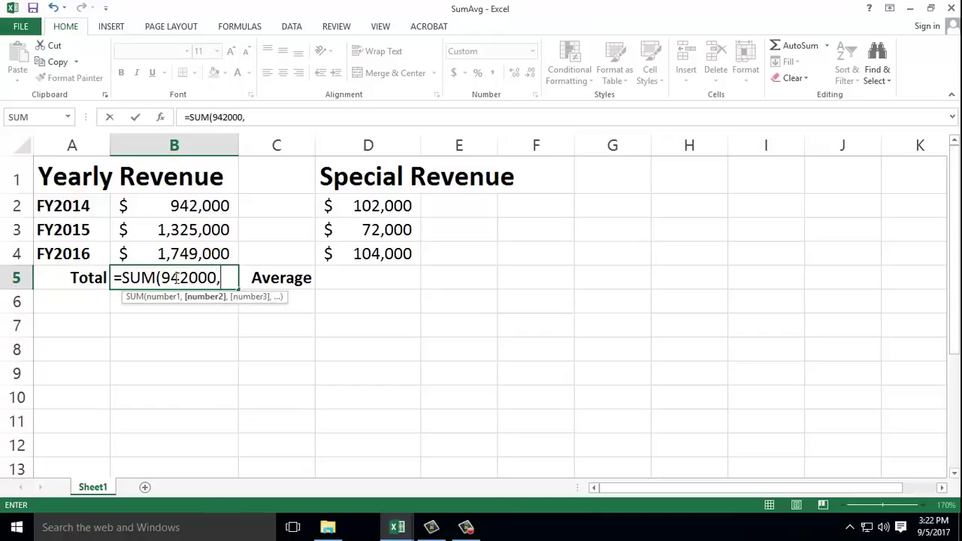
{"action": "type", "text": "1"}
{"action": "type", "text": "3"}
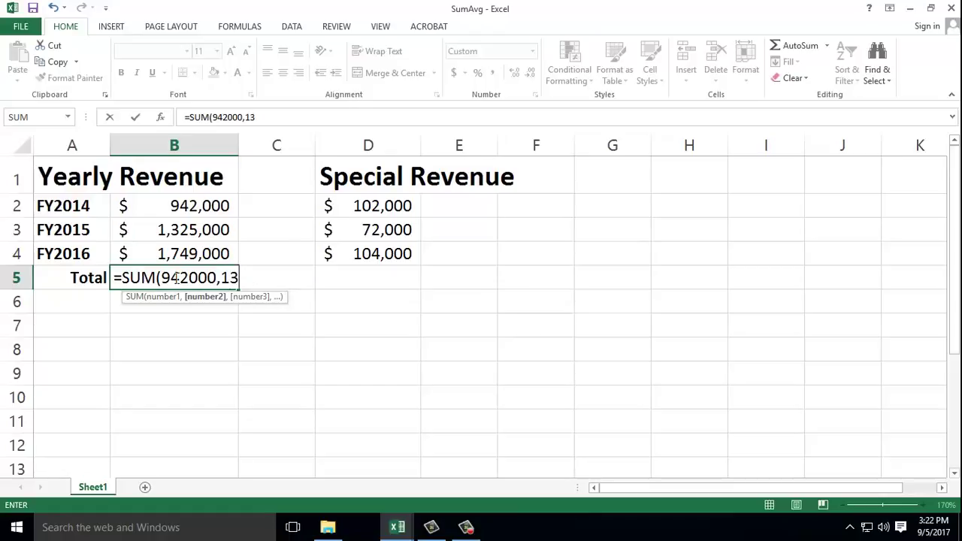
{"action": "type", "text": "25"}
{"action": "type", "text": "000,"}
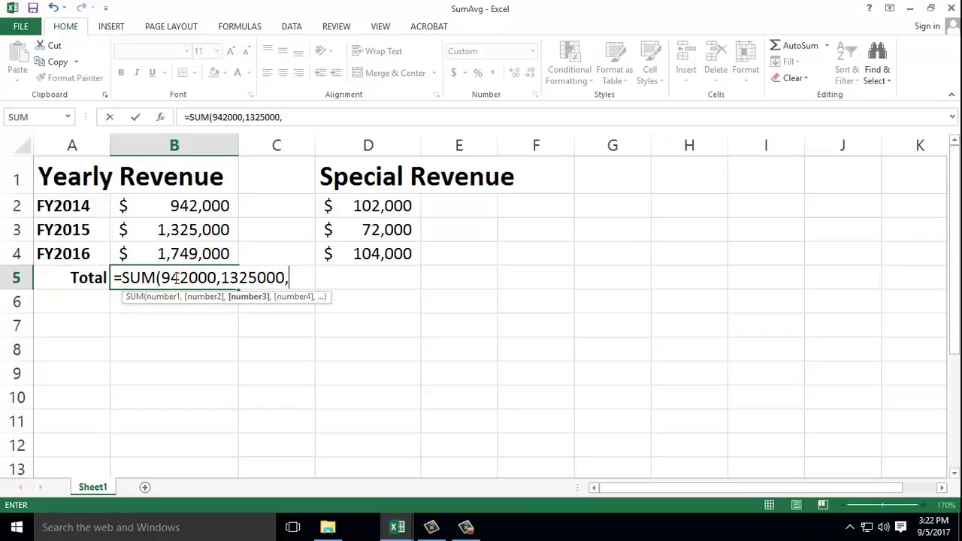
{"action": "type", "text": "1"}
{"action": "type", "text": "7"}
{"action": "type", "text": "4900"}
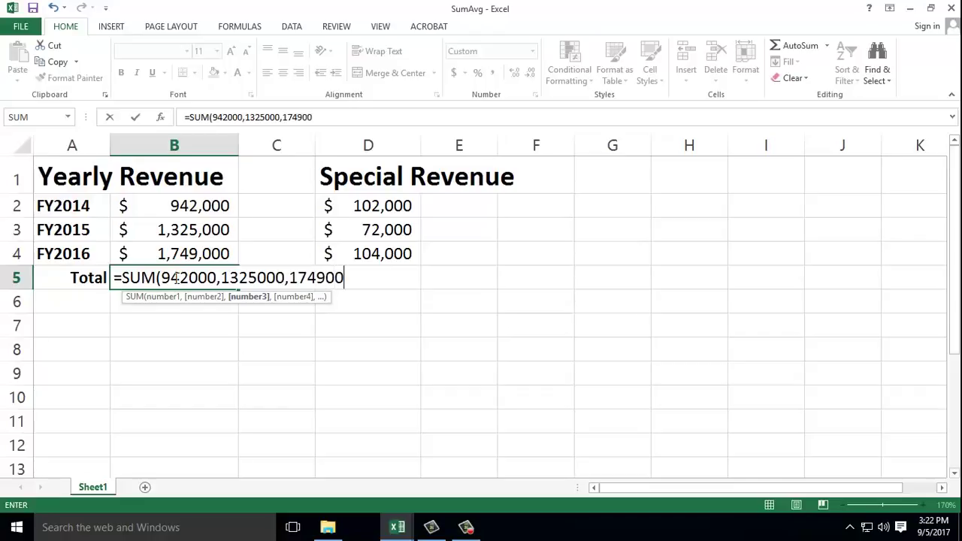
{"action": "type", "text": "0"}
{"action": "type", "text": ")"}
{"action": "key", "text": "Return"}
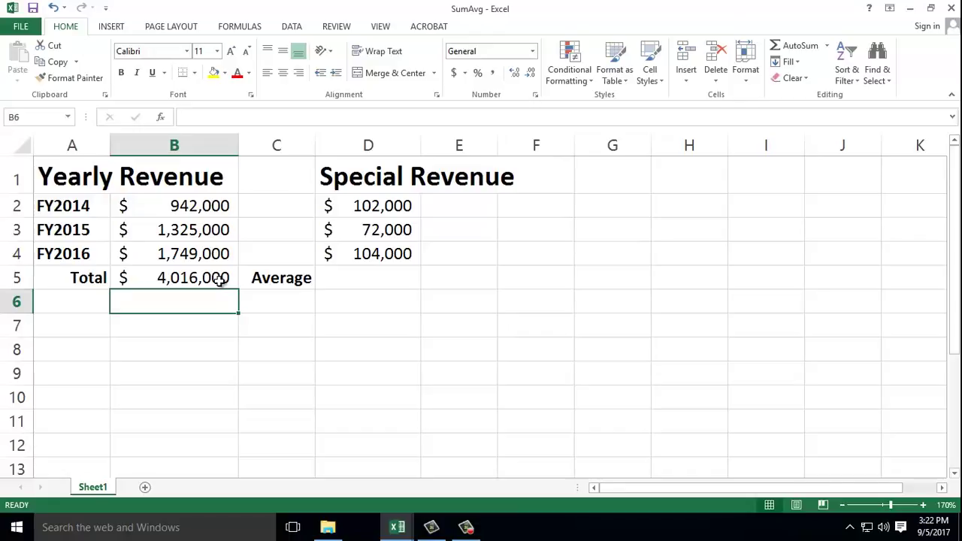
{"action": "left_click", "coordinate": [221, 279]}
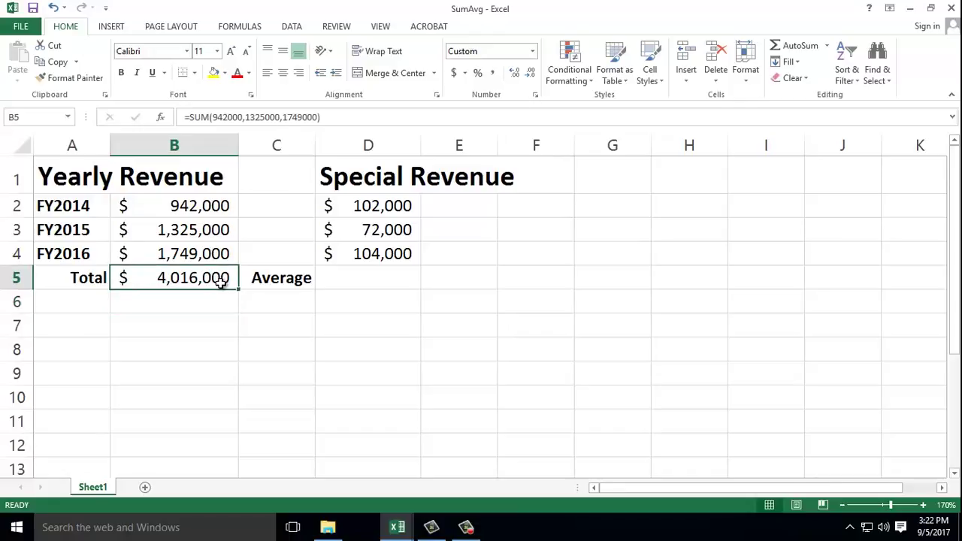
Step: Replace B5's typed numbers with =SUM(B2:B4), keeping the $4,016,000 total
{"action": "key", "text": "Delete"}
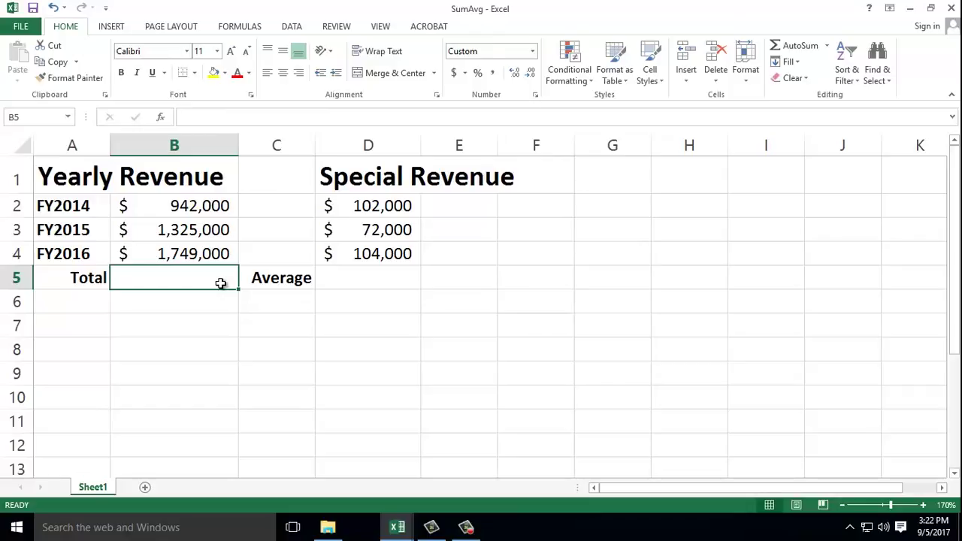
{"action": "type", "text": "="}
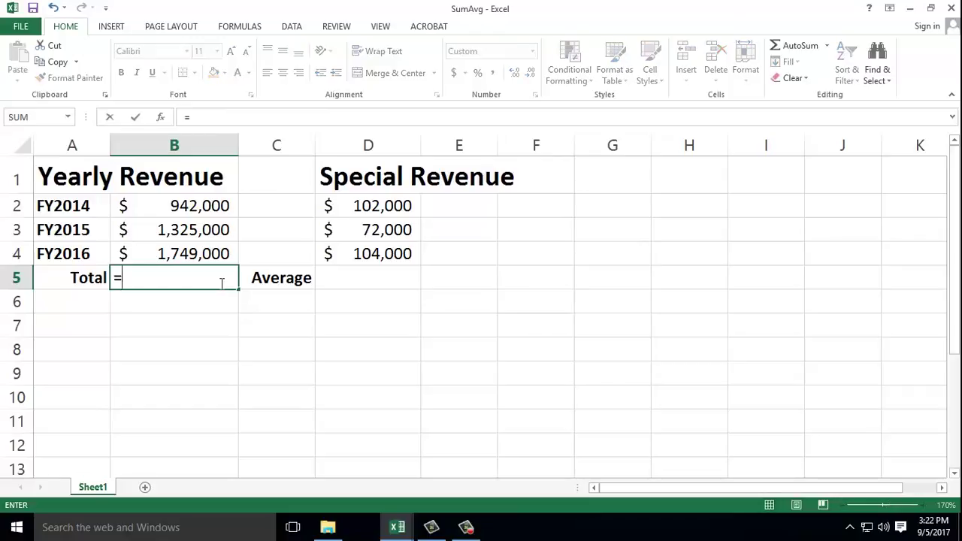
{"action": "type", "text": "SUM"}
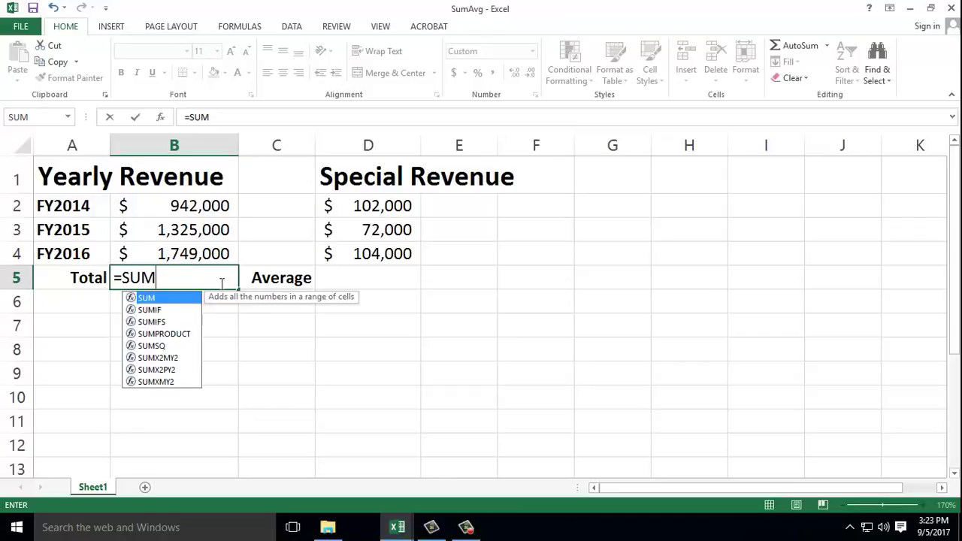
{"action": "type", "text": "("}
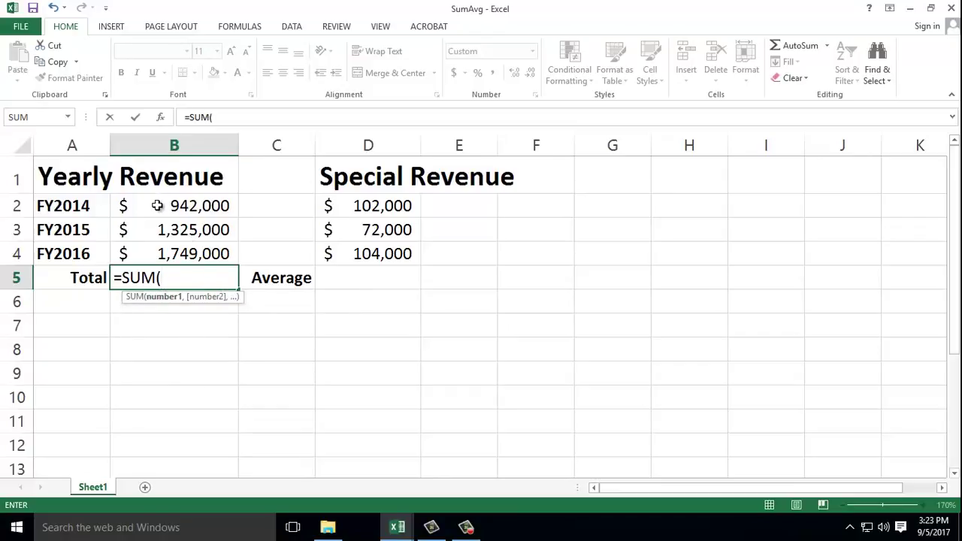
{"action": "left_click", "coordinate": [158, 208]}
{"action": "left_click_drag", "start_coordinate": [159, 208], "coordinate": [160, 250]}
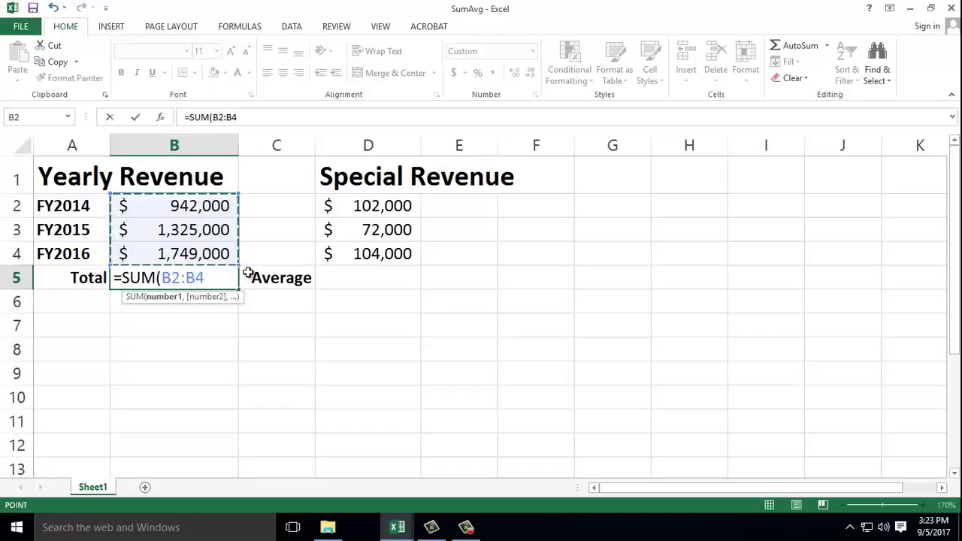
{"action": "type", "text": ")"}
{"action": "key", "text": "Return"}
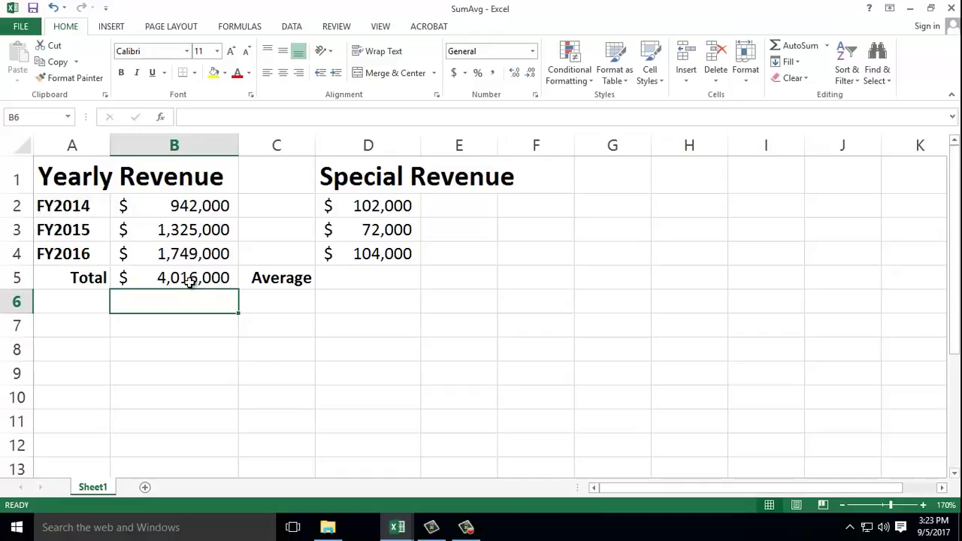
Step: Enter =AVERAGE(D2:D4) in D5 so Special Revenue's Average shows $92,667
{"action": "left_click", "coordinate": [354, 209]}
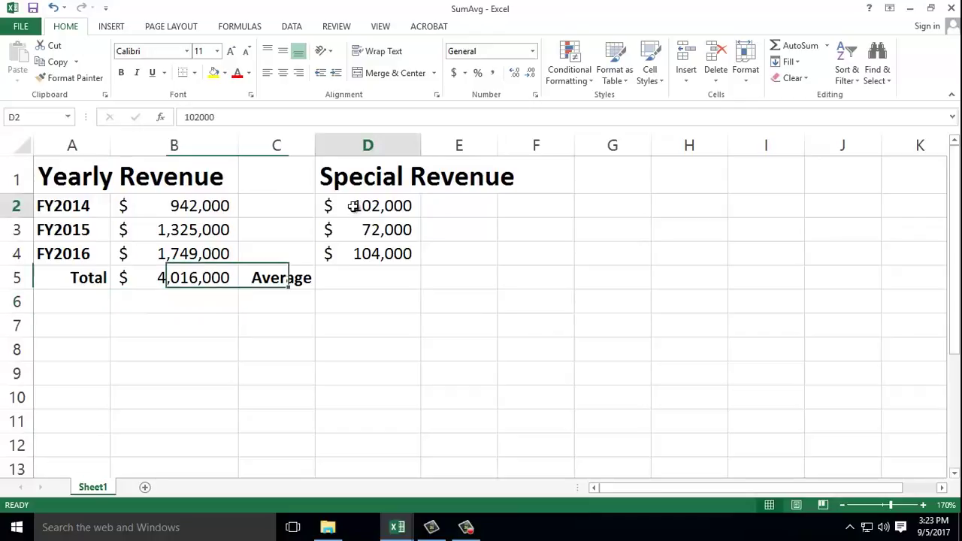
{"action": "left_click", "coordinate": [381, 278]}
{"action": "type", "text": "=AV"}
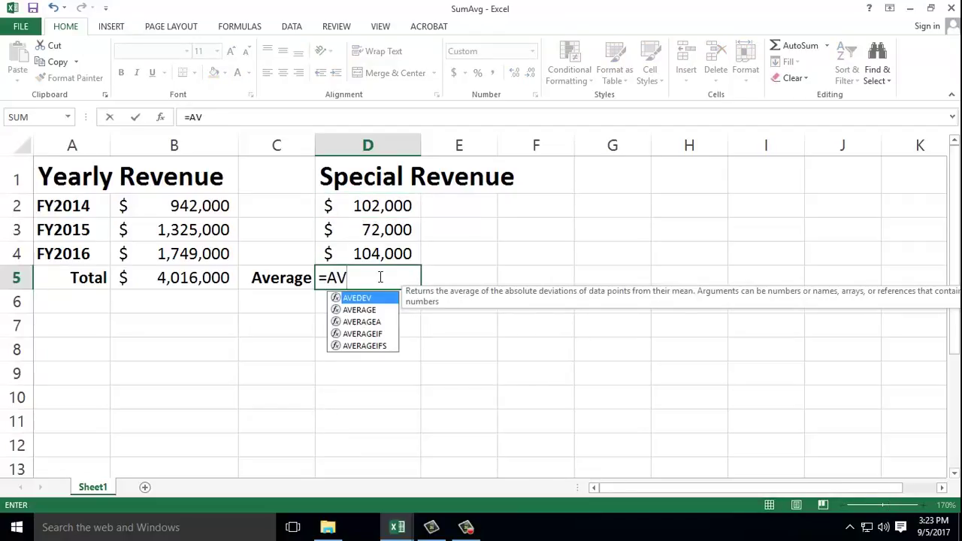
{"action": "key", "text": "BackSpace"}
{"action": "key", "text": "BackSpace"}
{"action": "type", "text": "AV"}
{"action": "key", "text": "Down"}
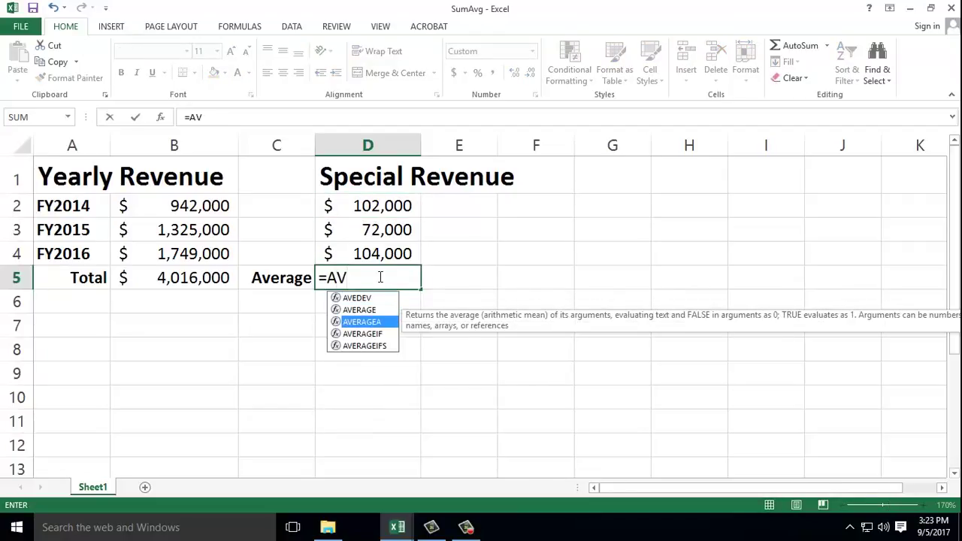
{"action": "key", "text": "Up"}
{"action": "key", "text": "Tab"}
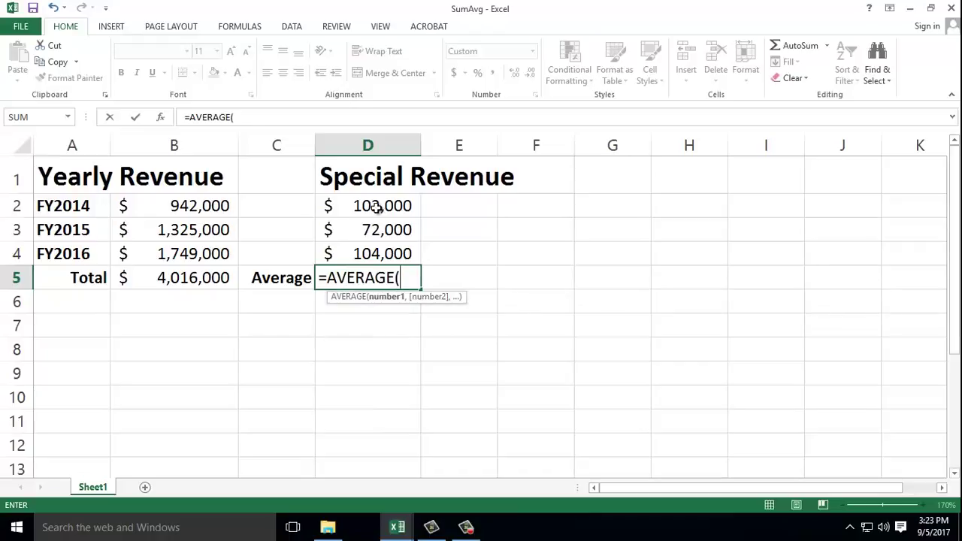
{"action": "left_click_drag", "start_coordinate": [375, 206], "coordinate": [378, 247]}
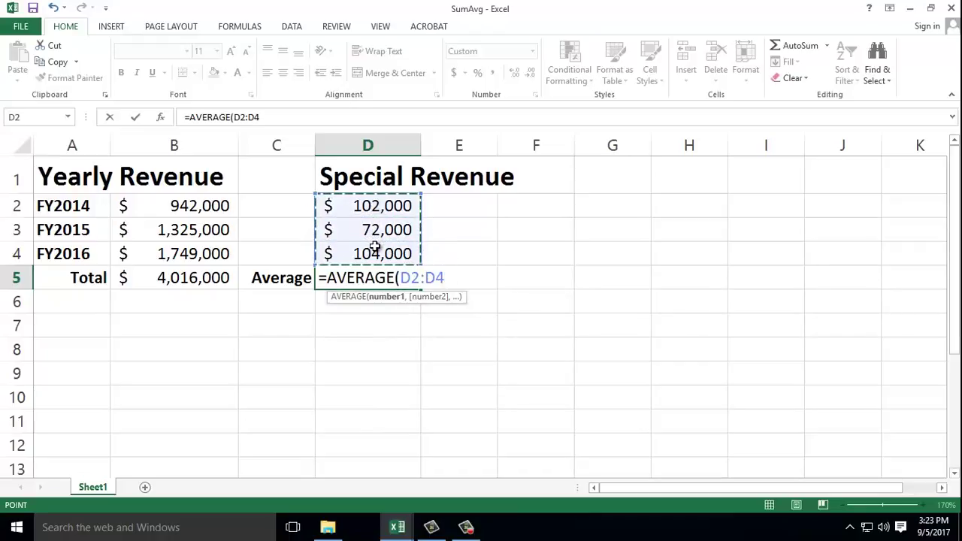
{"action": "type", "text": ")"}
{"action": "key", "text": "Return"}
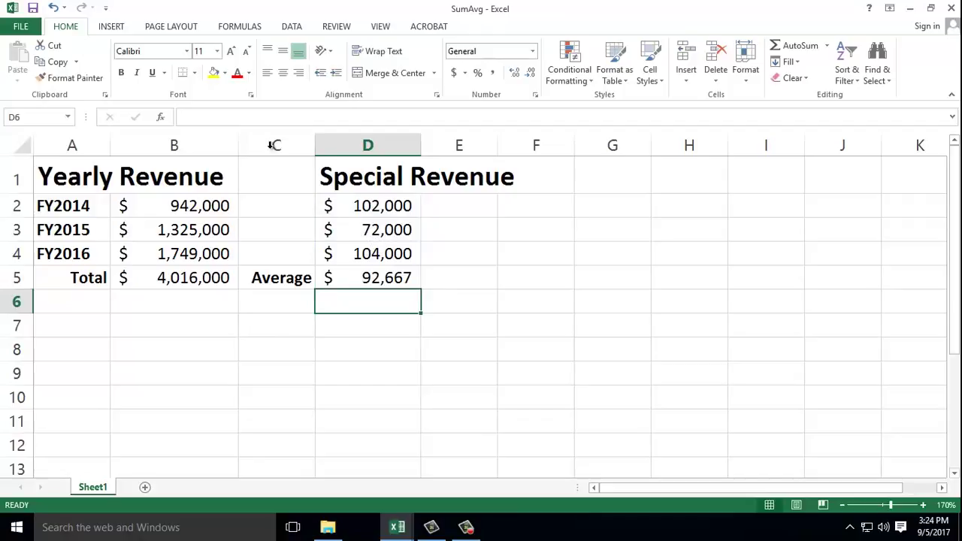
Step: Review the D5 average and B5 SUM formulas, then switch to the AutoSum workbook
{"action": "key", "text": "Up"}
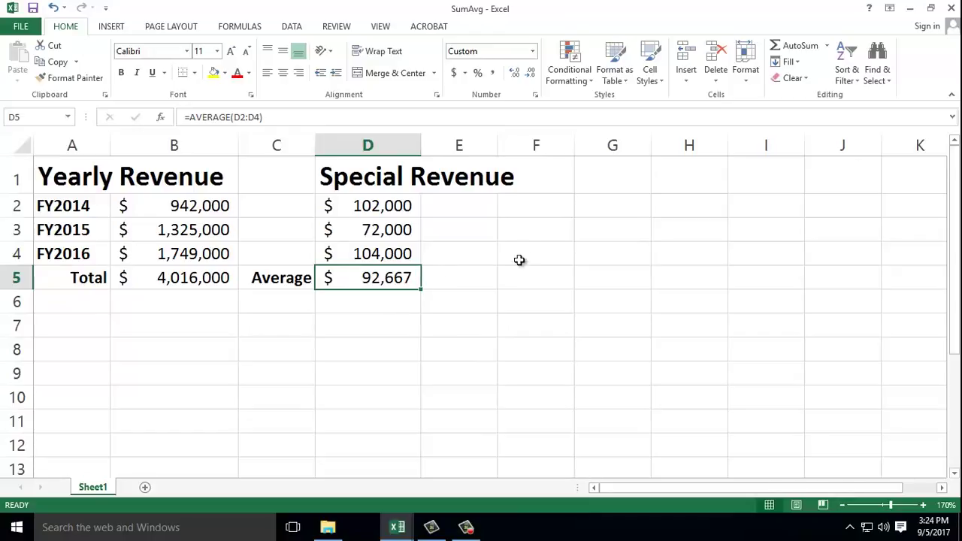
{"action": "left_click", "coordinate": [142, 278]}
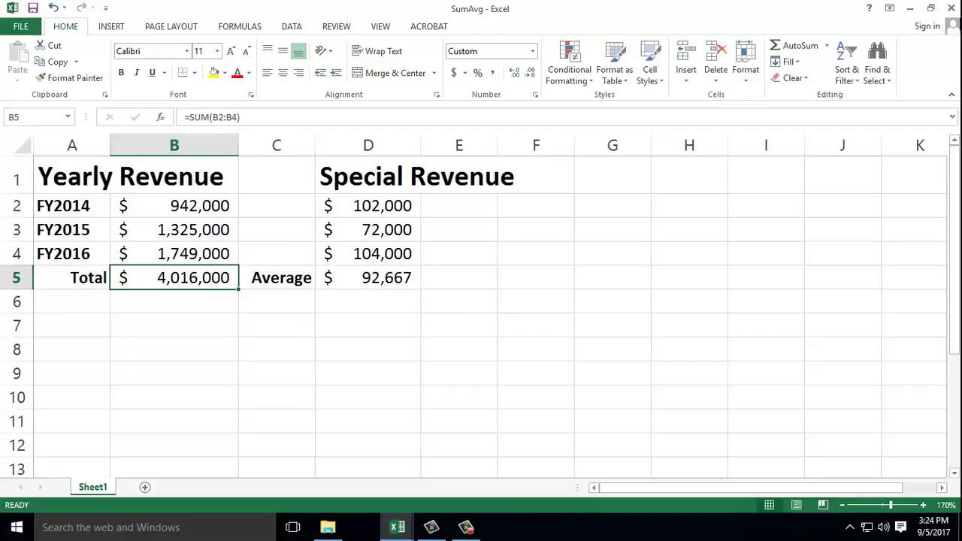
{"action": "left_click", "coordinate": [955, 6]}
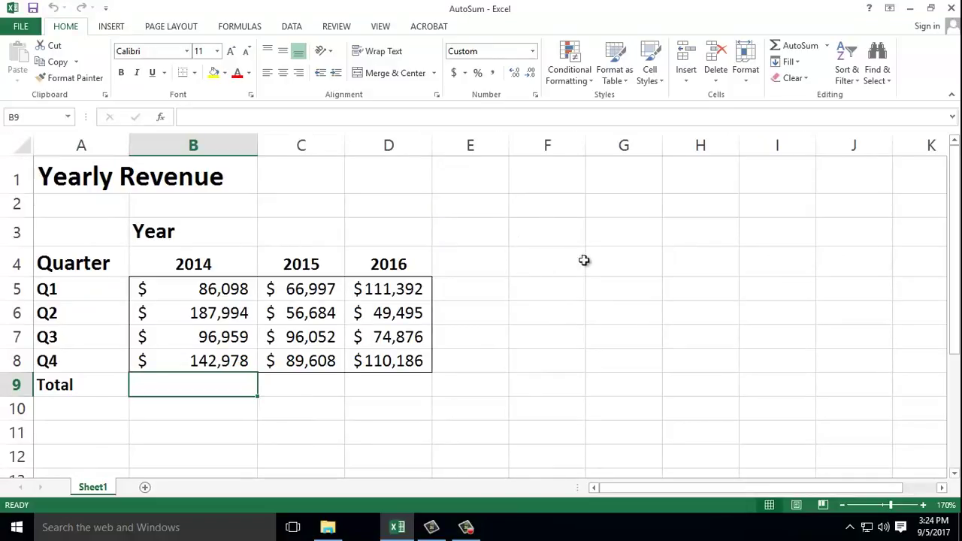
Step: Enter =SUM(B4:B8) in B9 to get the 2014 total of $516,043
{"action": "left_click", "coordinate": [177, 293]}
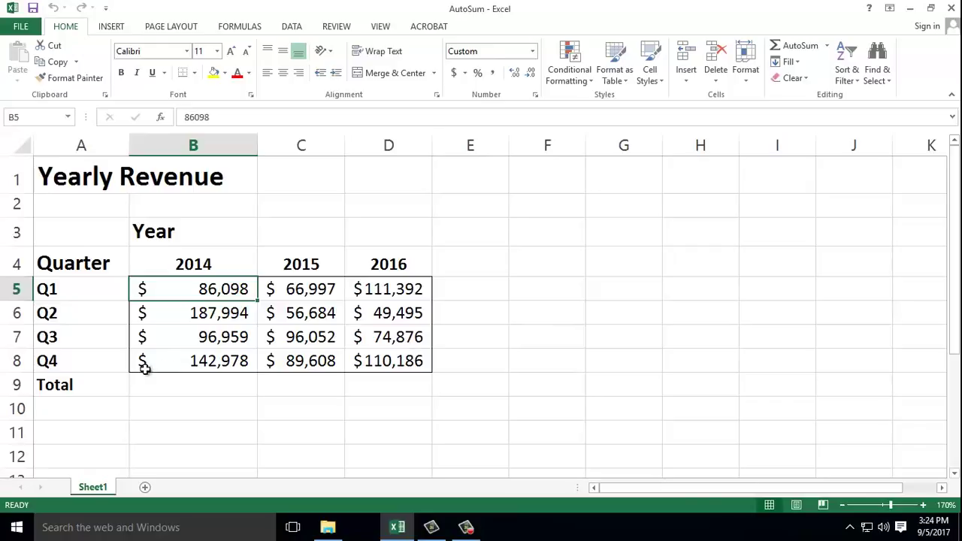
{"action": "left_click", "coordinate": [145, 394]}
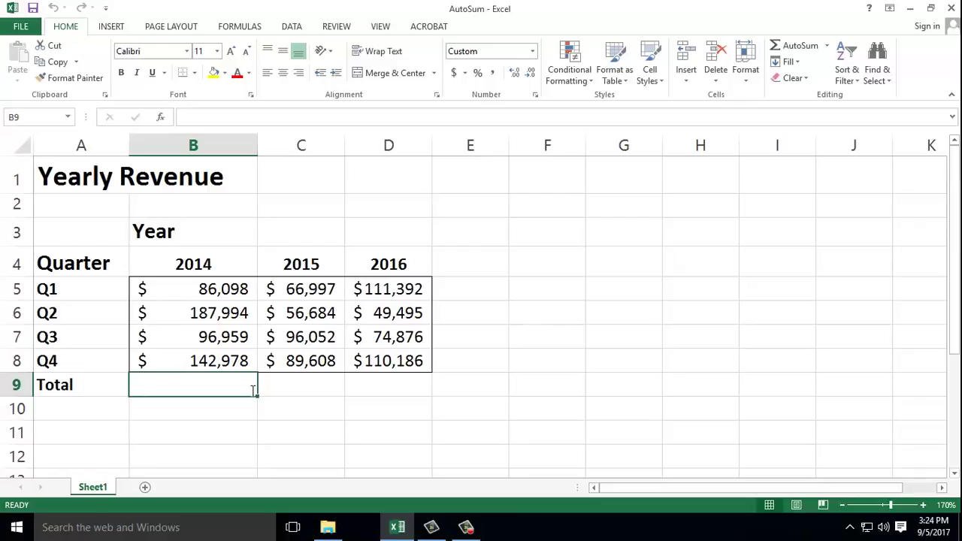
{"action": "type", "text": "=SUM"}
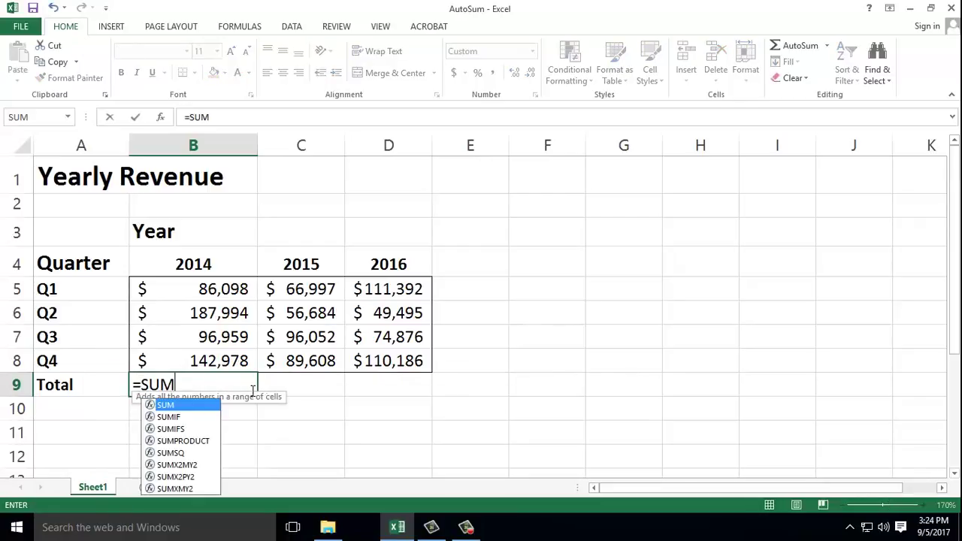
{"action": "type", "text": "("}
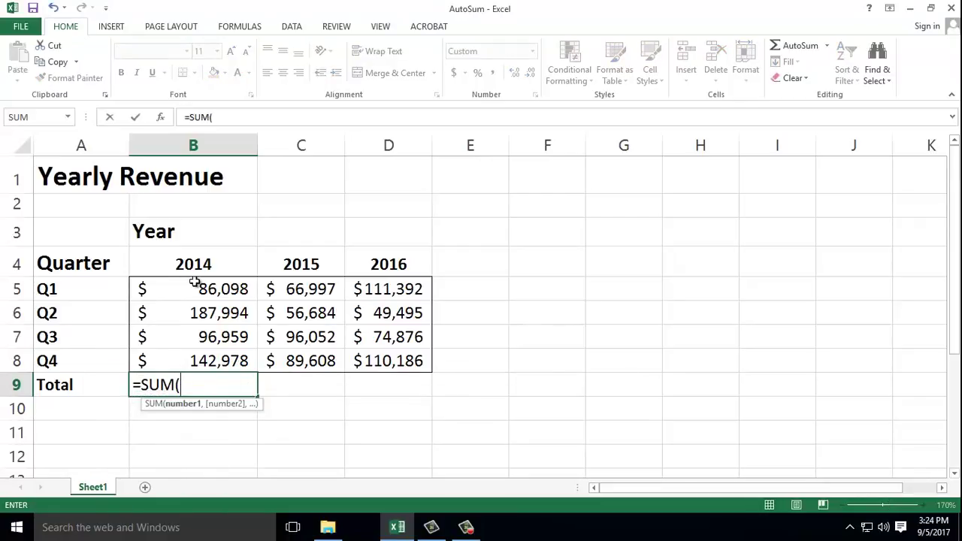
{"action": "left_click_drag", "start_coordinate": [188, 263], "coordinate": [193, 355]}
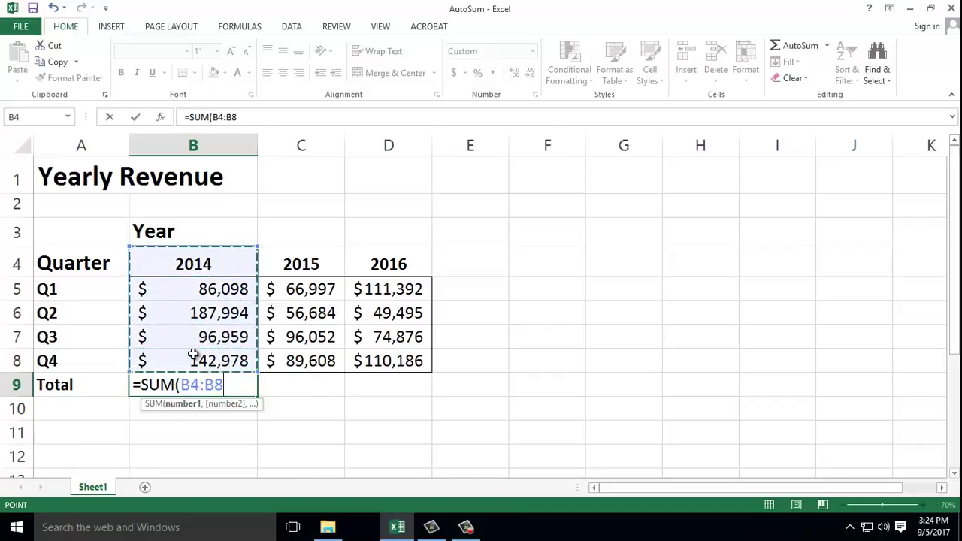
{"action": "type", "text": ")"}
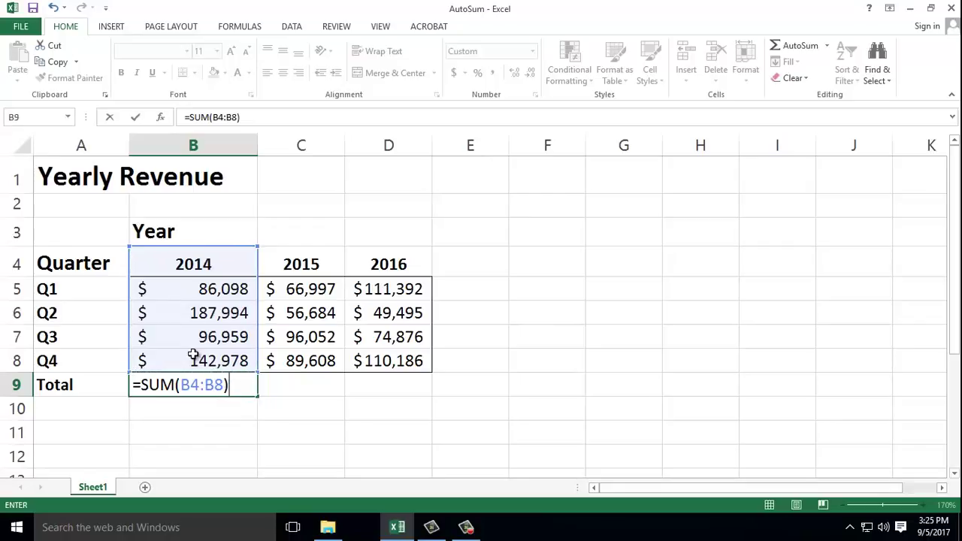
{"action": "key", "text": "Return"}
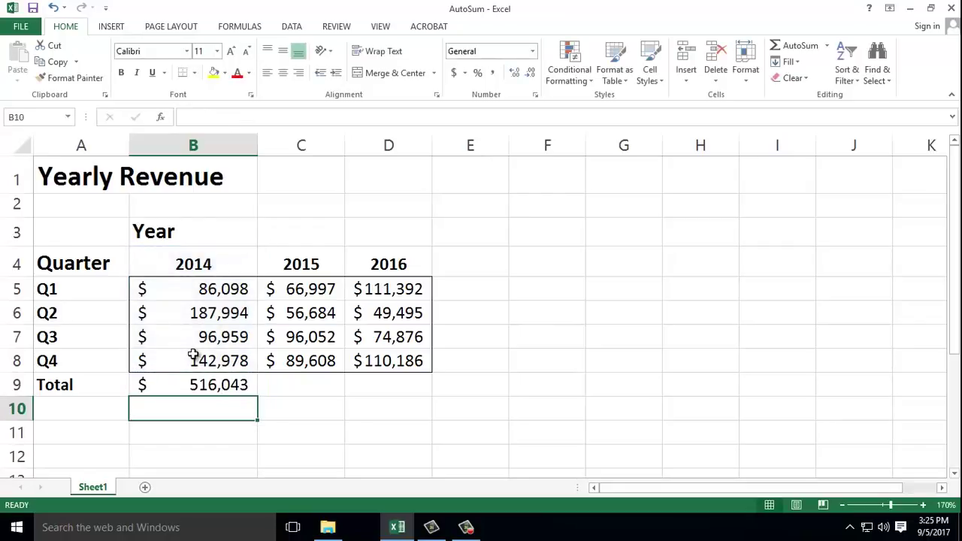
{"action": "left_click", "coordinate": [231, 383]}
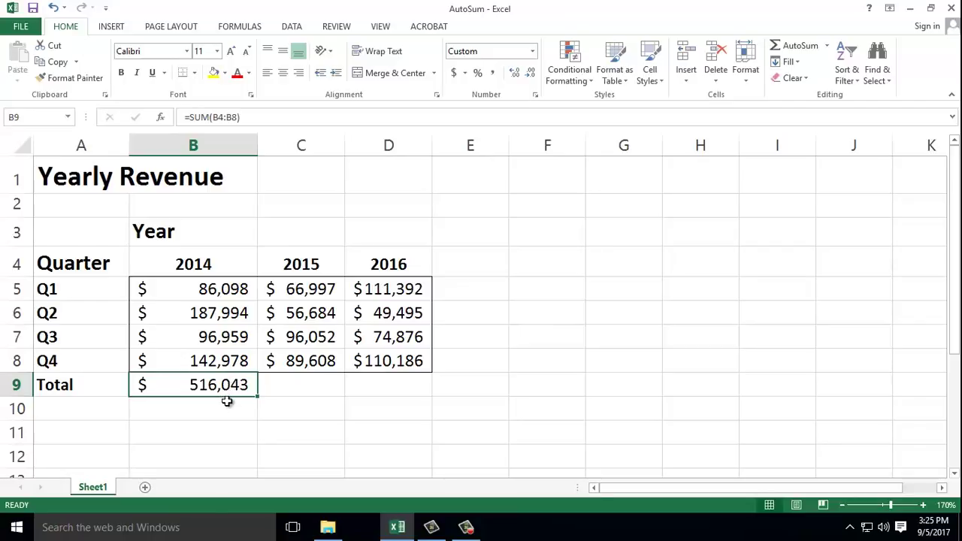
{"action": "left_click", "coordinate": [186, 266]}
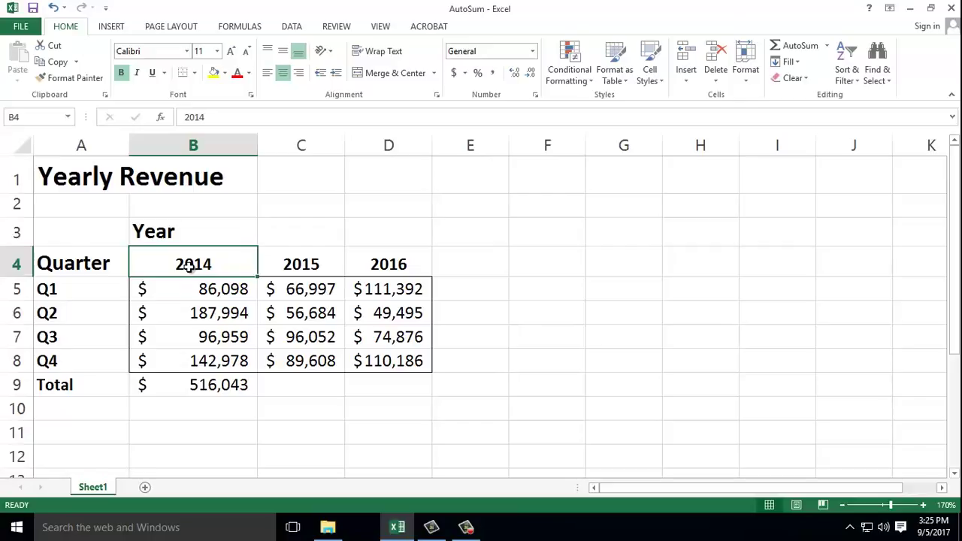
{"action": "left_click", "coordinate": [316, 264]}
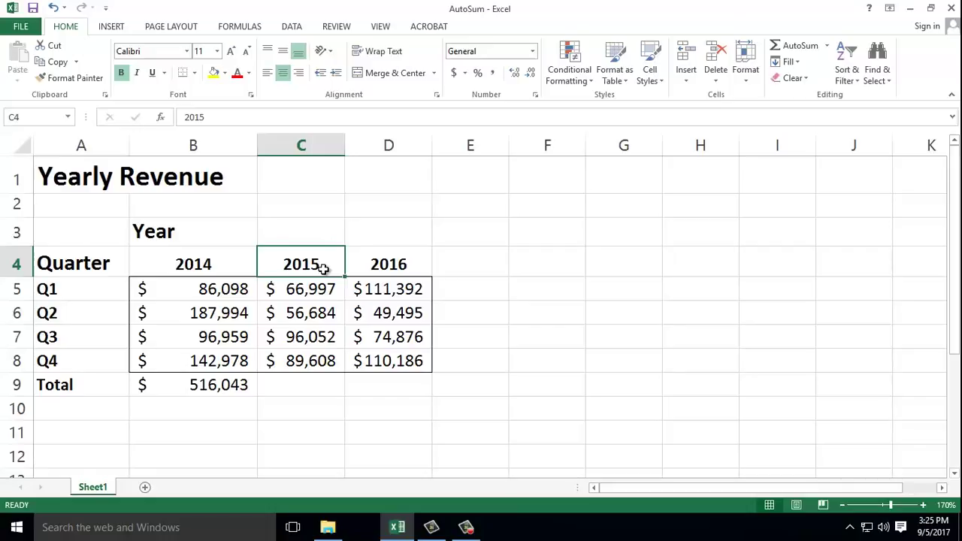
{"action": "left_click", "coordinate": [399, 265]}
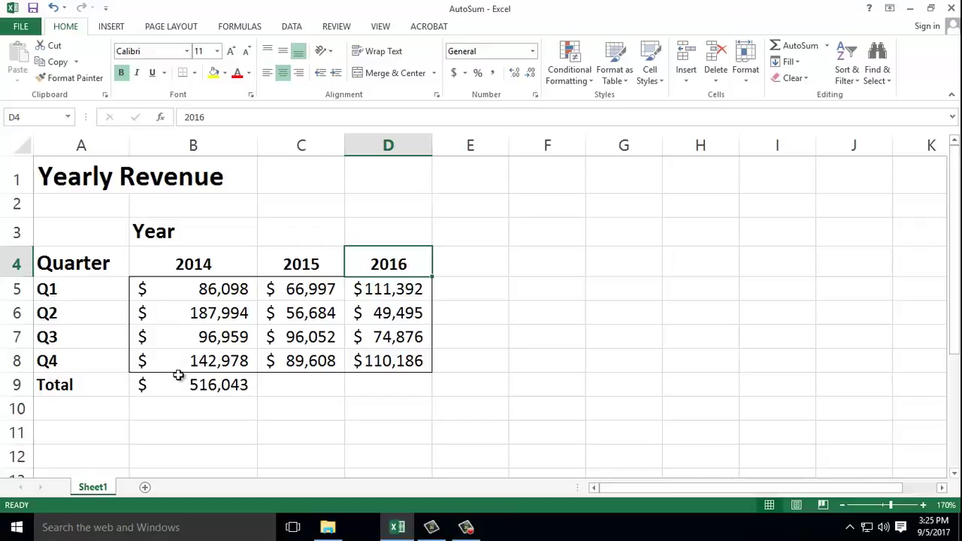
{"action": "left_click", "coordinate": [151, 269]}
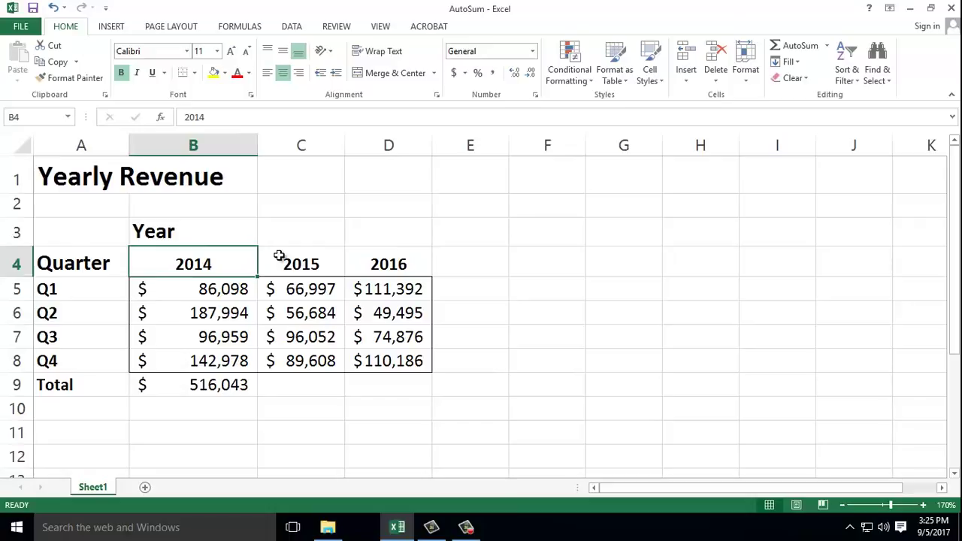
{"action": "left_click", "coordinate": [154, 390]}
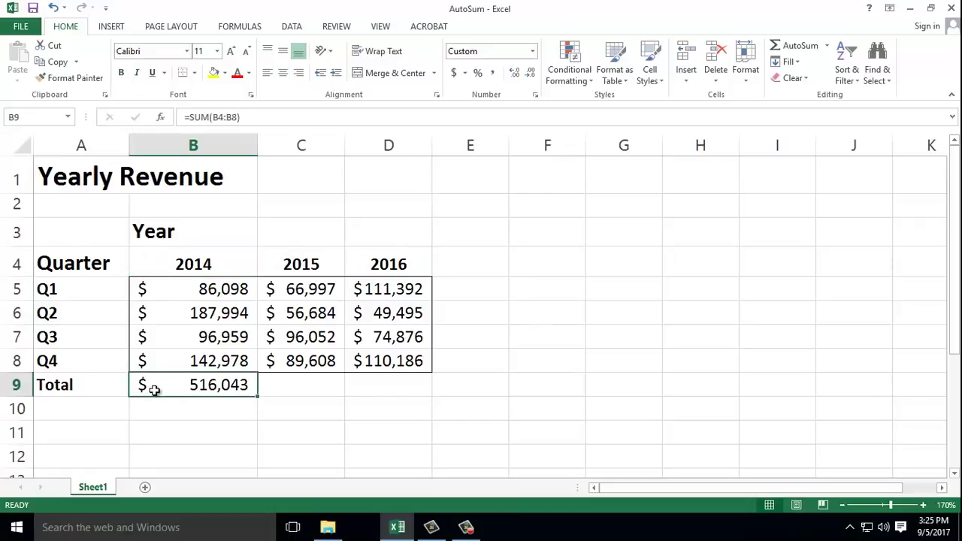
Step: Clear B9's 2014 total and insert an AutoSum for the 2014 column
{"action": "key", "text": "Delete"}
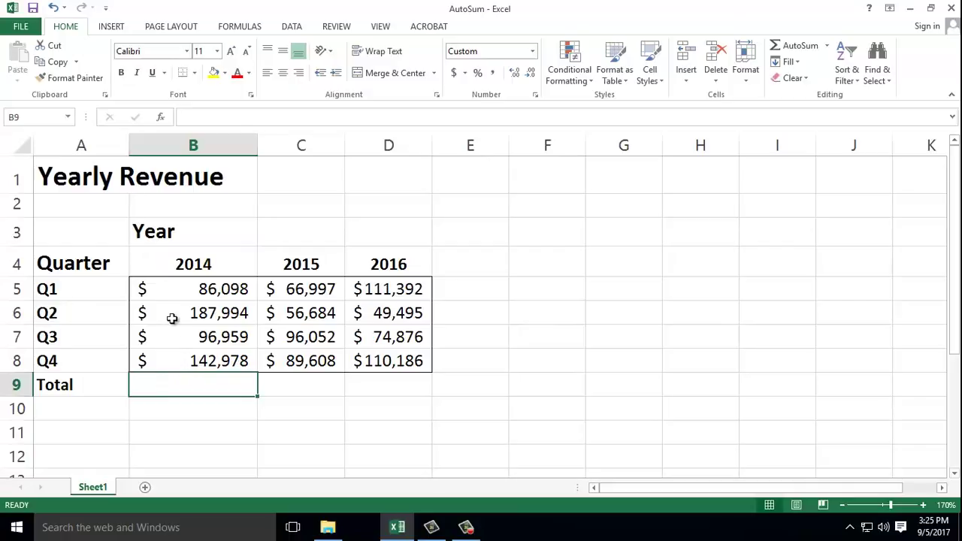
{"action": "left_click", "coordinate": [163, 260]}
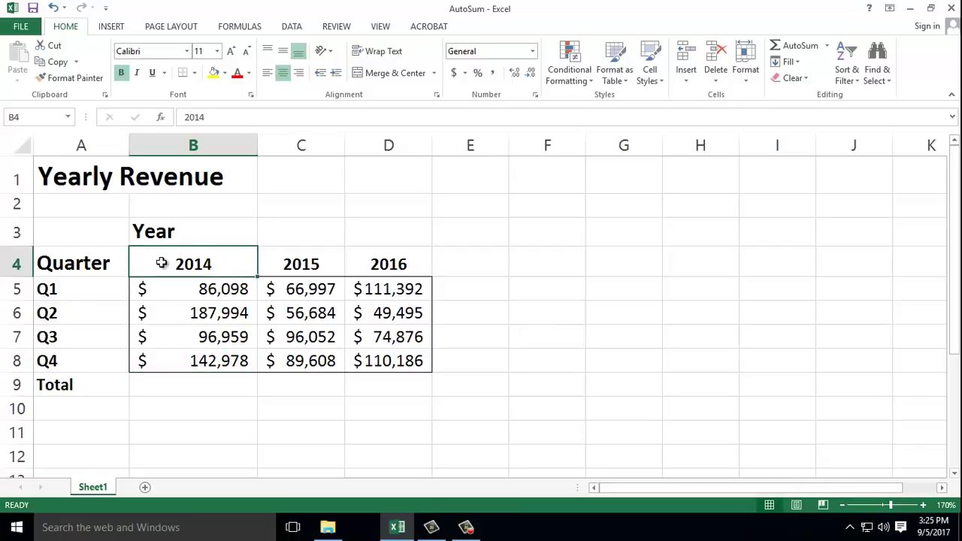
{"action": "left_click", "coordinate": [202, 400]}
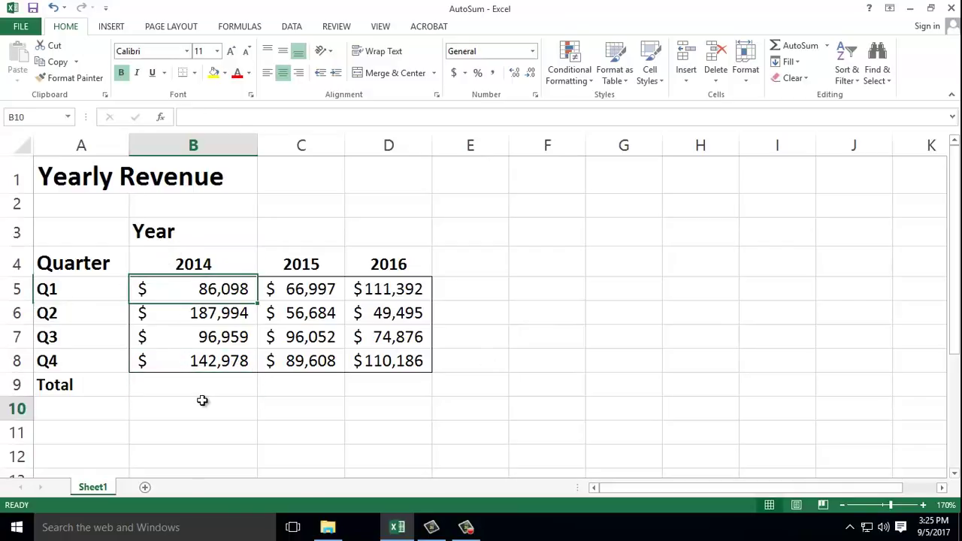
{"action": "left_click", "coordinate": [162, 389]}
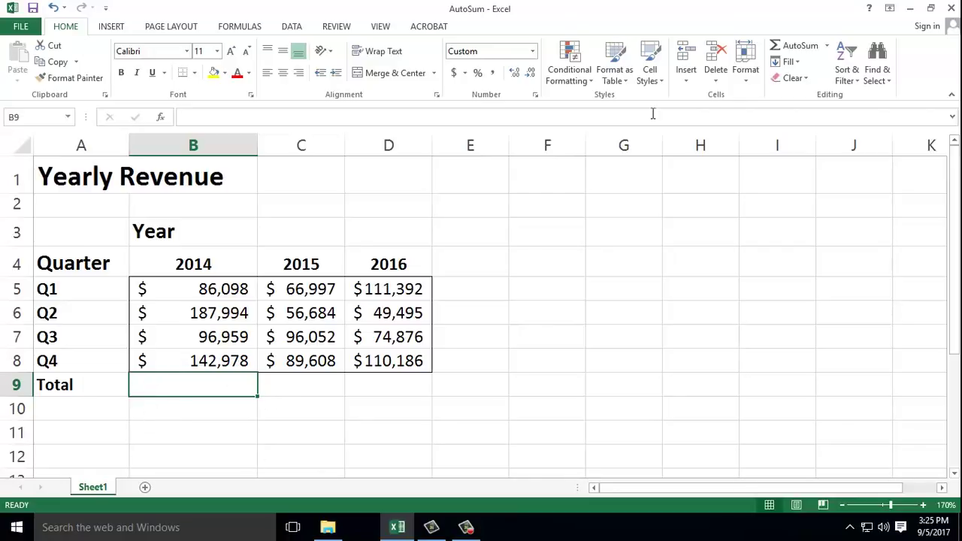
{"action": "left_click", "coordinate": [789, 48]}
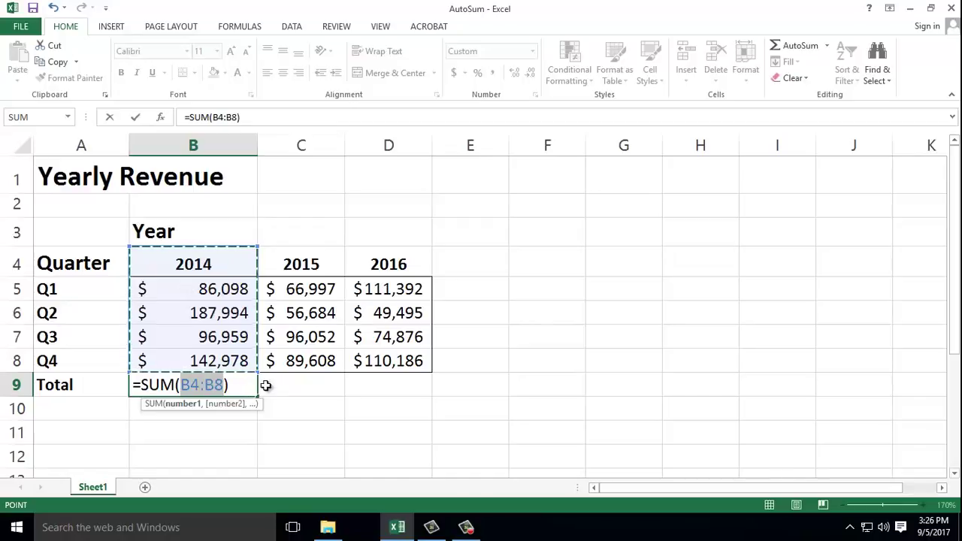
Step: Erase the broken 2014 total formula and cancel the edit, leaving B9 empty
{"action": "left_click", "coordinate": [212, 427]}
{"action": "left_click", "coordinate": [227, 386]}
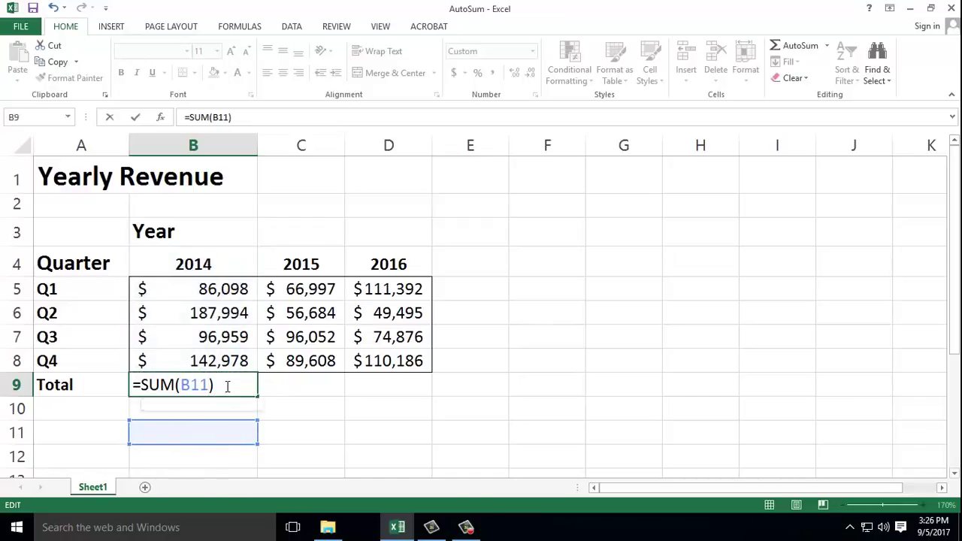
{"action": "key", "text": "BackSpace"}
{"action": "key", "text": "BackSpace"}
{"action": "key", "text": "BackSpace"}
{"action": "key", "text": "BackSpace"}
{"action": "key", "text": "BackSpace"}
{"action": "key", "text": "BackSpace"}
{"action": "key", "text": "Escape"}
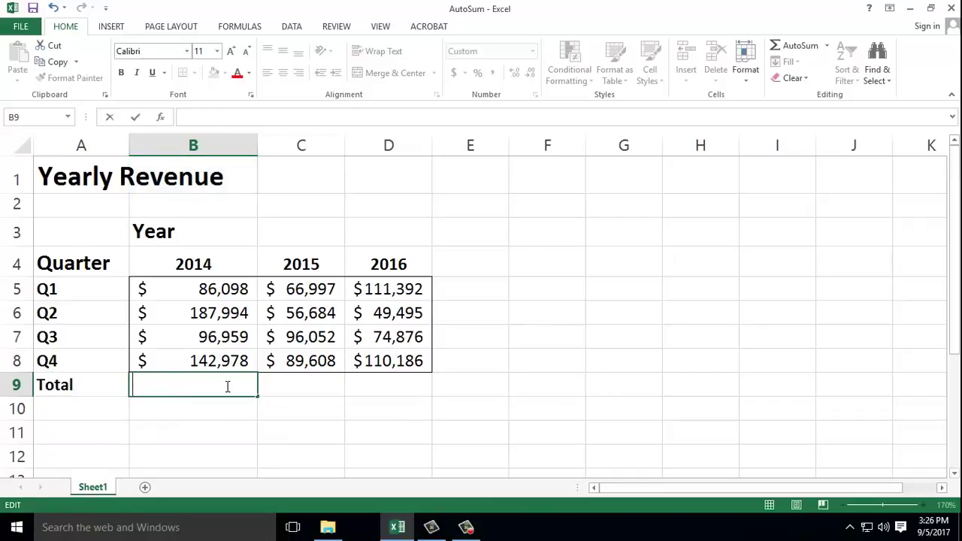
{"action": "left_click", "coordinate": [221, 408]}
{"action": "left_click", "coordinate": [221, 390]}
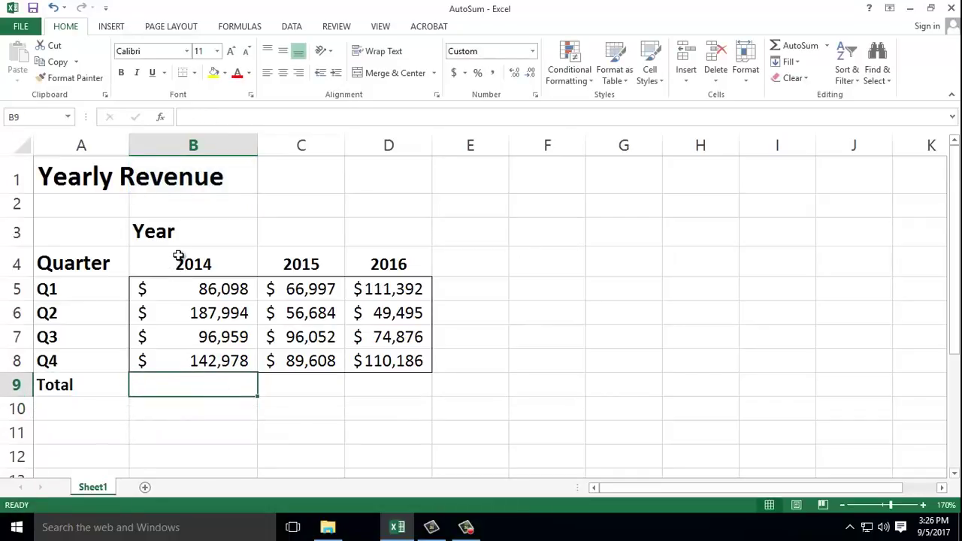
{"action": "left_click", "coordinate": [179, 258]}
Step: Rename the 2014 header to FY2014 and fill it across to FY2015 and FY2016
{"action": "double_click", "coordinate": [179, 260]}
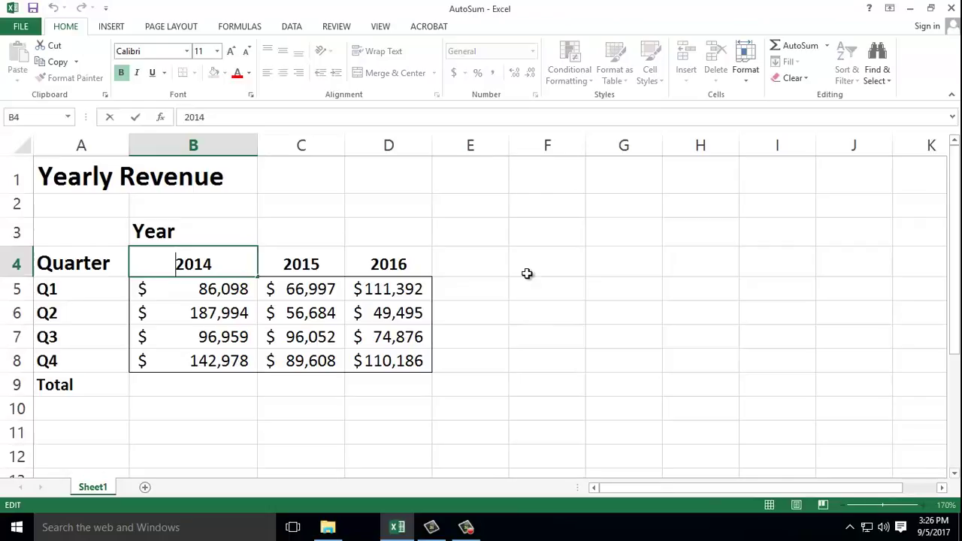
{"action": "type", "text": "f"}
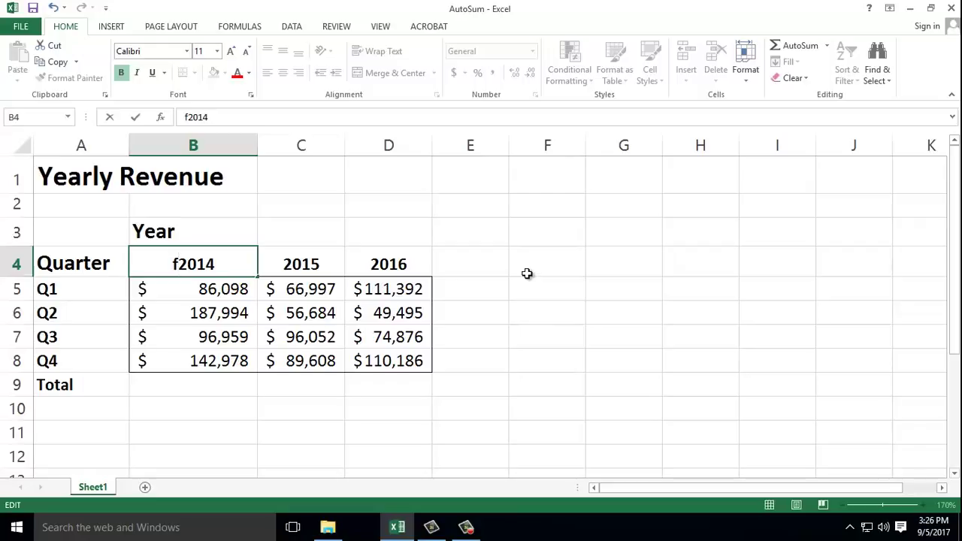
{"action": "key", "text": "BackSpace"}
{"action": "type", "text": "FY"}
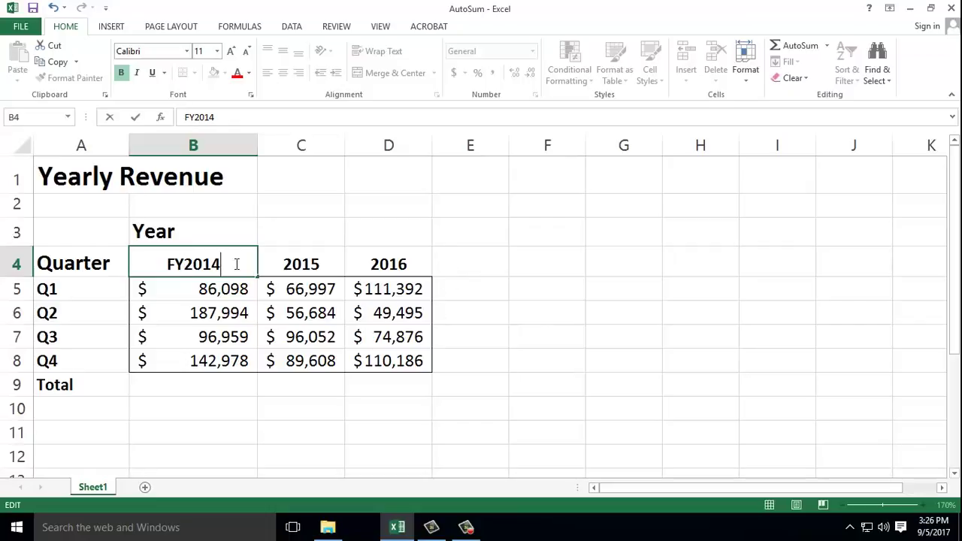
{"action": "left_click", "coordinate": [186, 309]}
{"action": "left_click", "coordinate": [191, 271]}
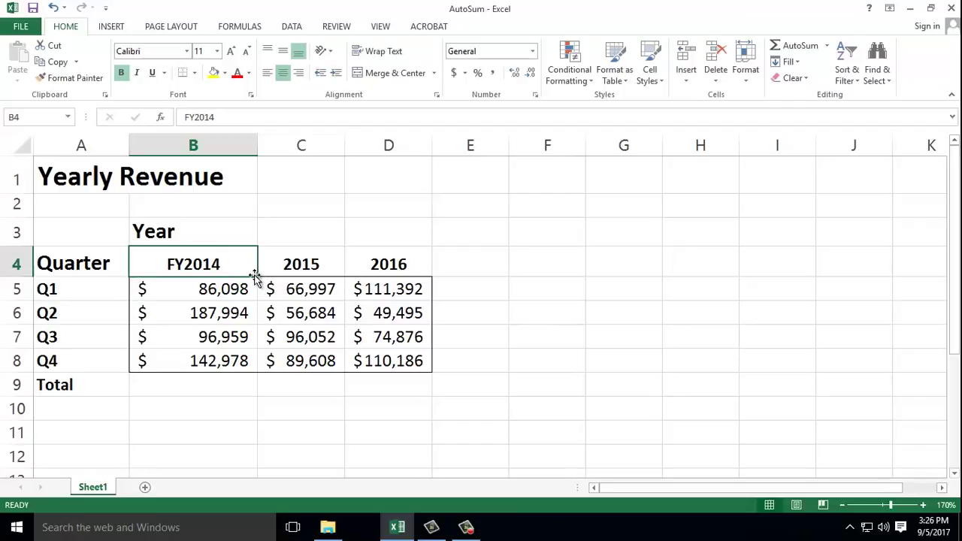
{"action": "left_click_drag", "start_coordinate": [260, 277], "coordinate": [429, 275]}
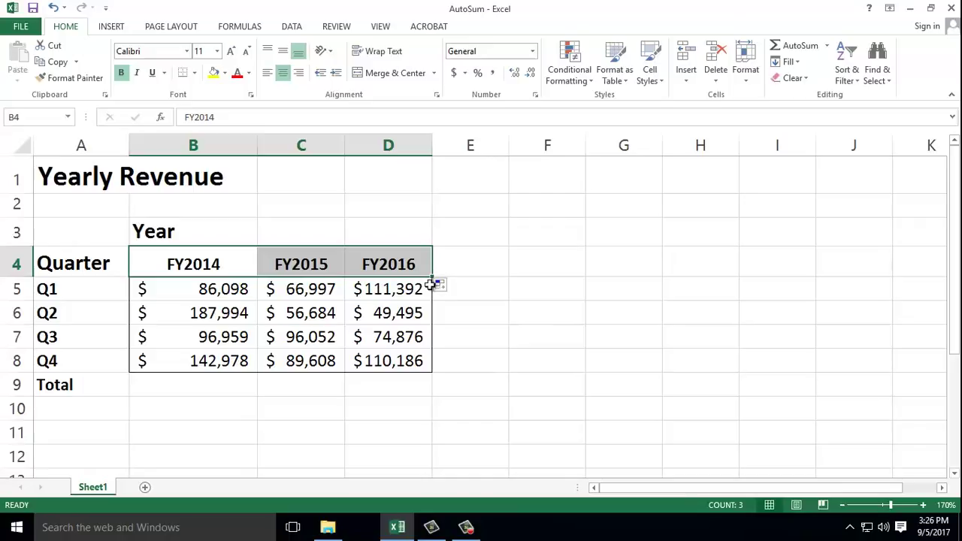
Step: AutoSum the FY2014 quarters into B9, giving $514,029
{"action": "left_click", "coordinate": [213, 389]}
{"action": "left_click", "coordinate": [170, 290]}
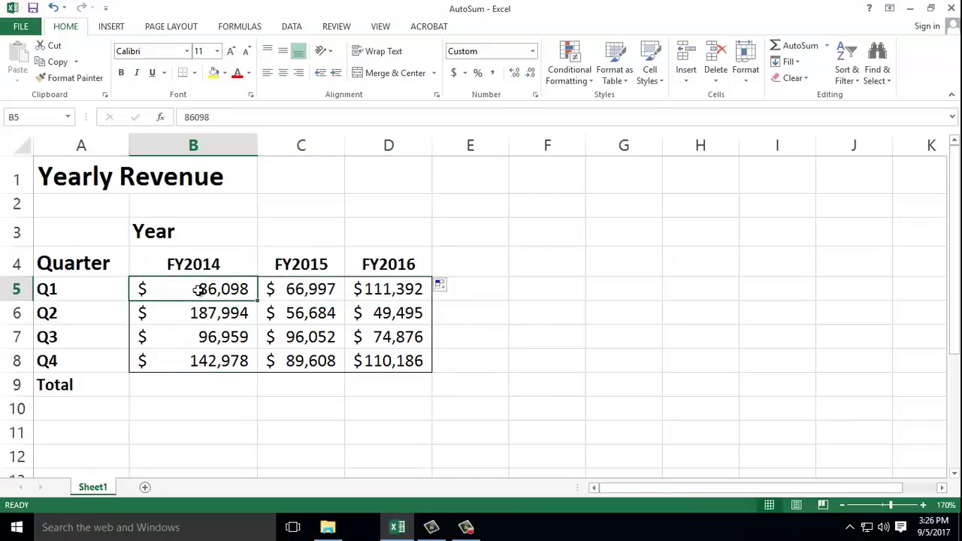
{"action": "left_click", "coordinate": [152, 387]}
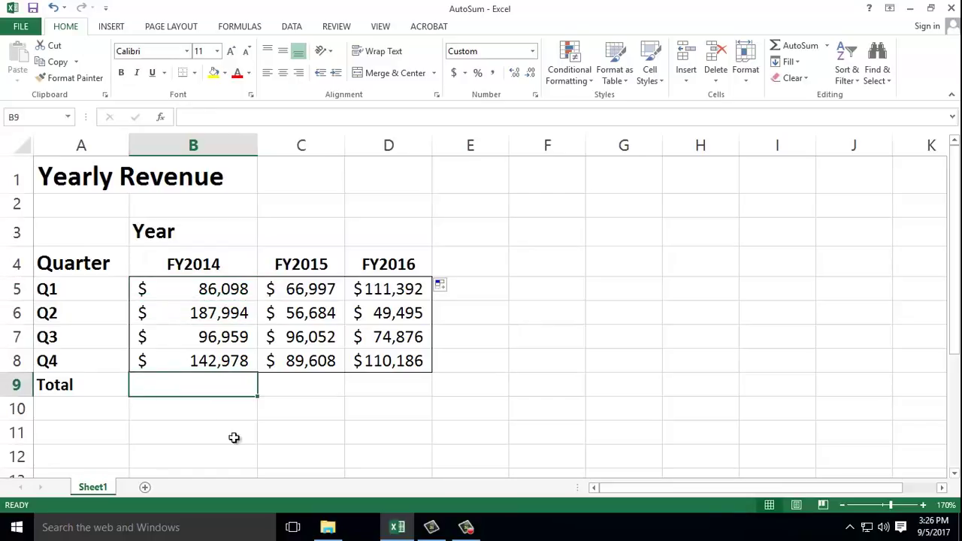
{"action": "left_click", "coordinate": [797, 46]}
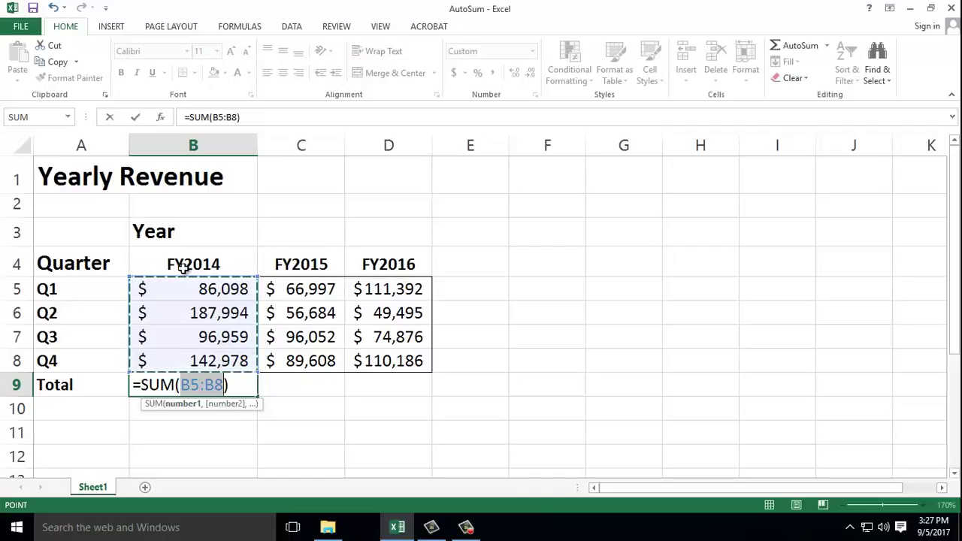
{"action": "left_click", "coordinate": [230, 388]}
{"action": "key", "text": "Return"}
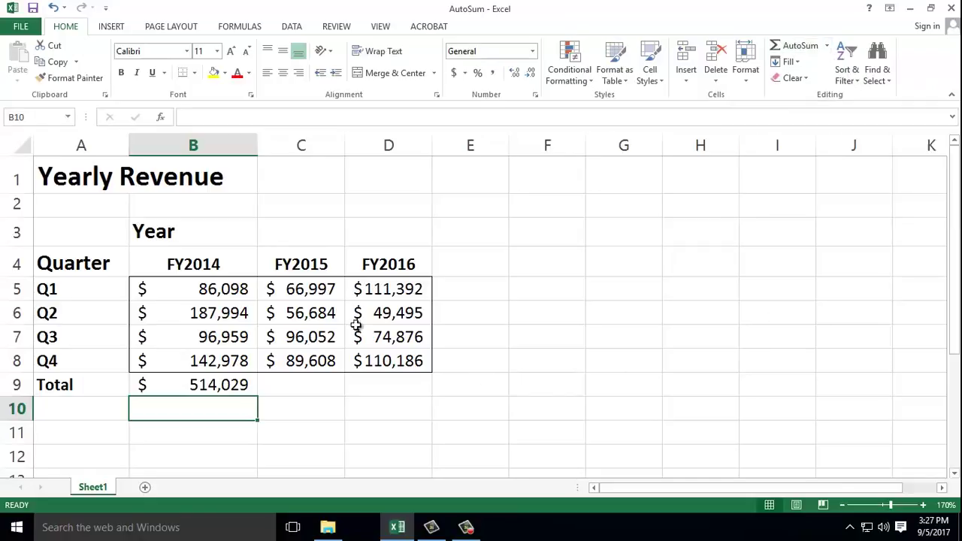
Step: AutoSum the FY2015 quarters into C9, giving $309,341 from =SUM(C5:C8)
{"action": "left_click", "coordinate": [298, 292]}
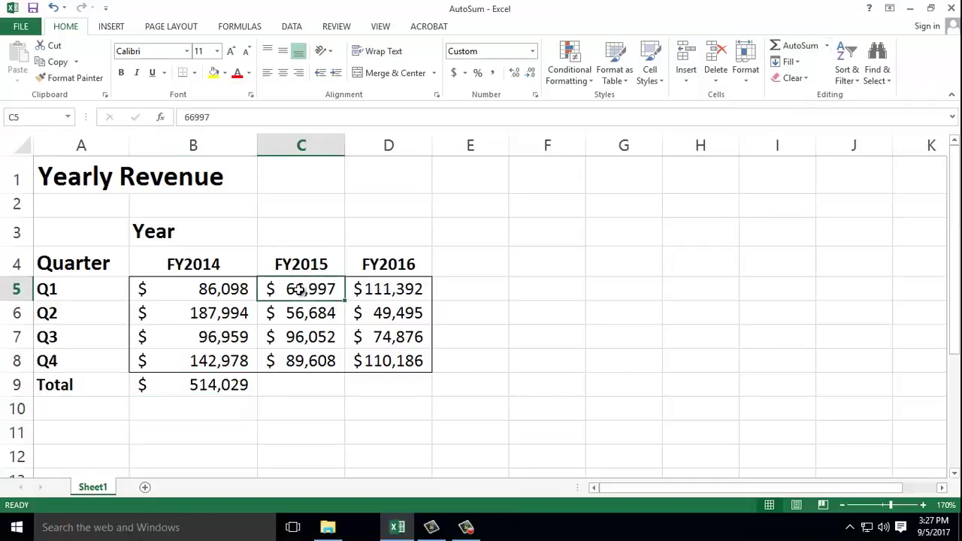
{"action": "left_click", "coordinate": [283, 389]}
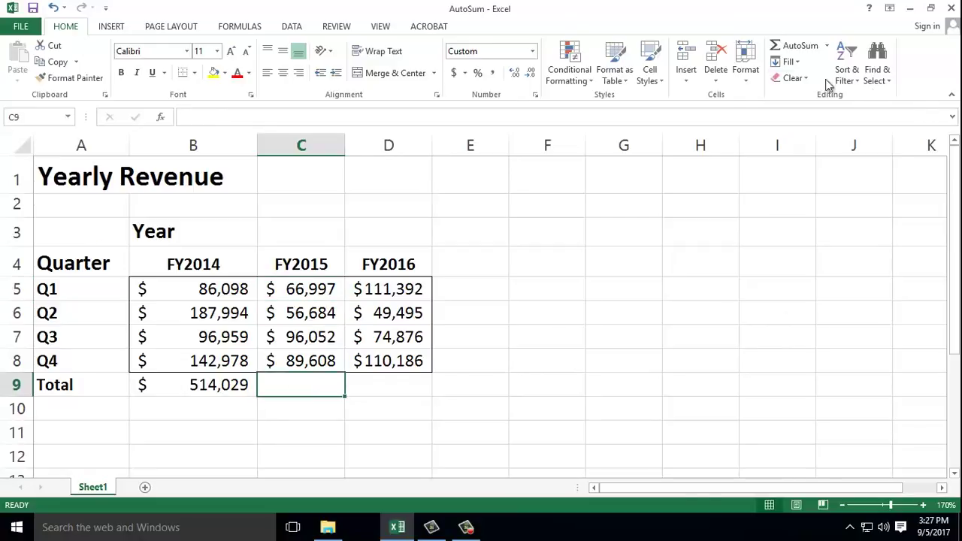
{"action": "left_click", "coordinate": [800, 46]}
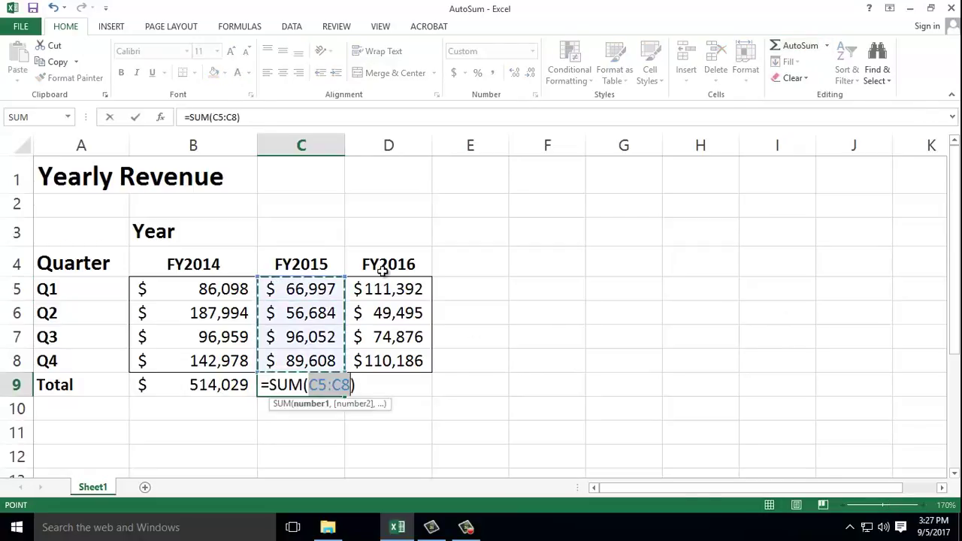
{"action": "key", "text": "Return"}
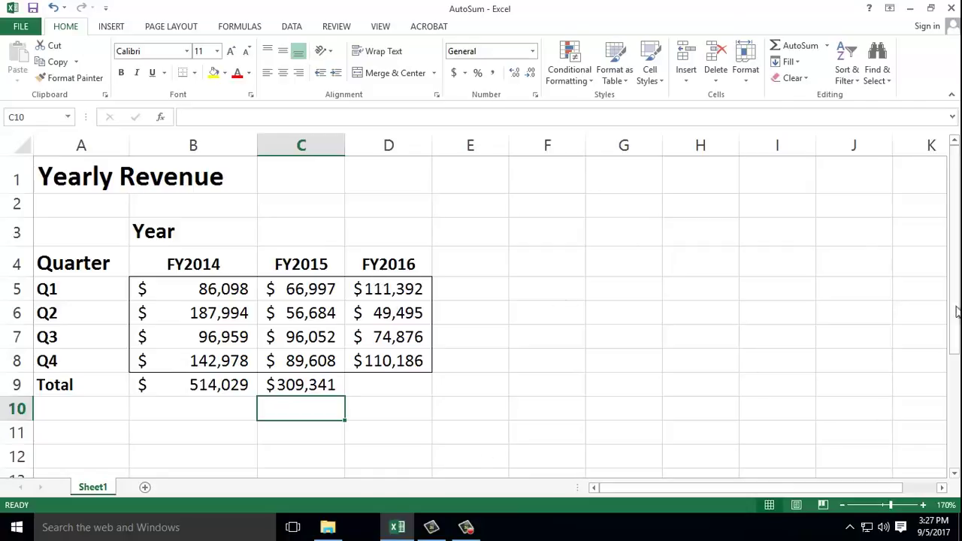
{"action": "left_click", "coordinate": [826, 46]}
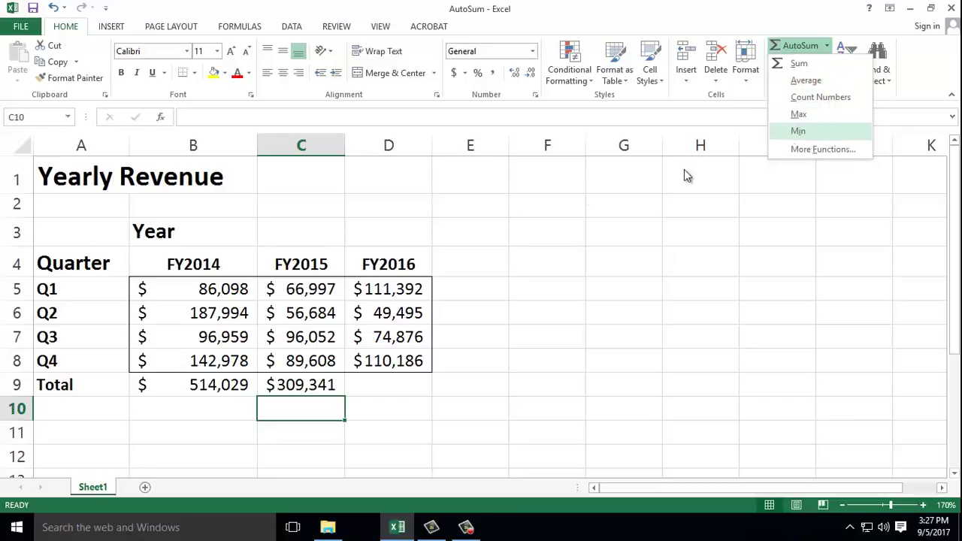
Step: Use AutoSum's Average in D9 for =AVERAGE(D5:D8), showing $86,487
{"action": "left_click", "coordinate": [389, 385]}
{"action": "left_click", "coordinate": [377, 385]}
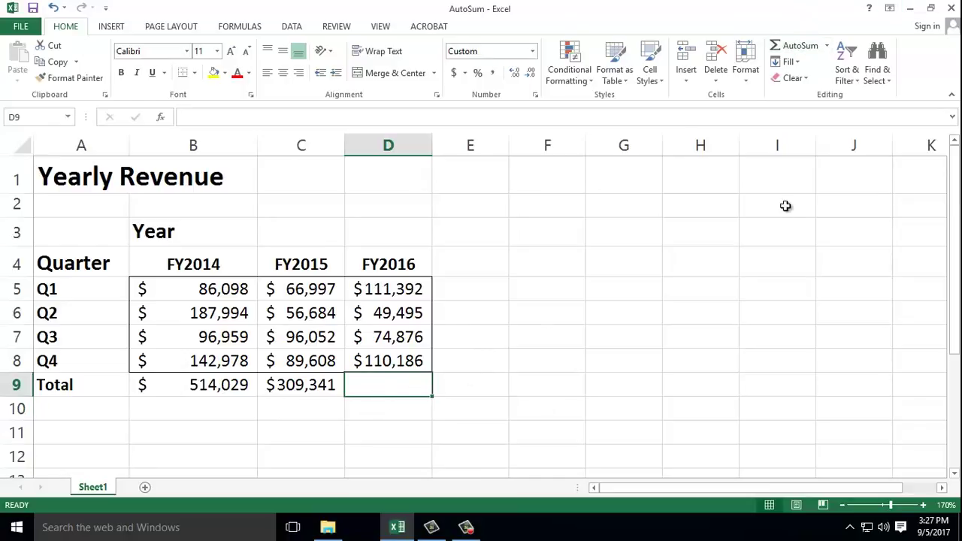
{"action": "left_click", "coordinate": [827, 47]}
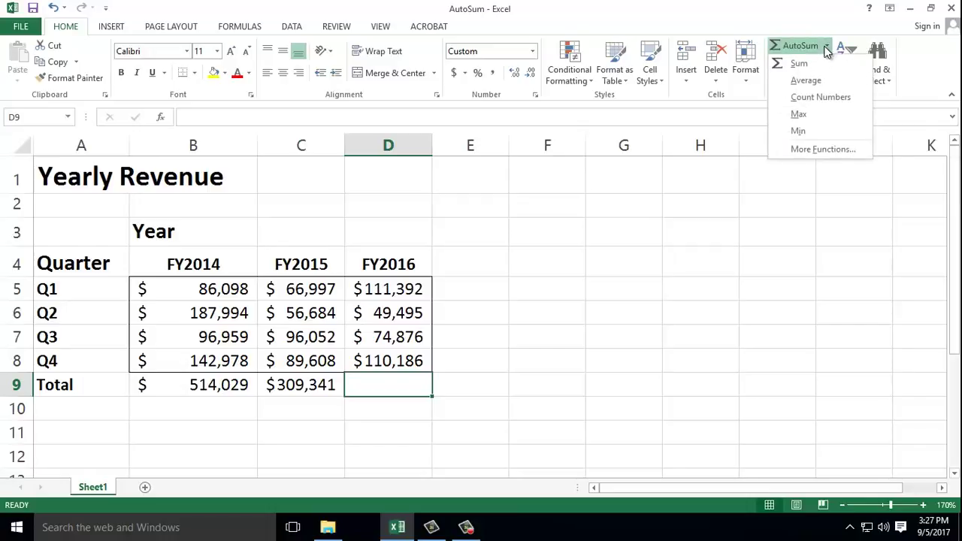
{"action": "left_click", "coordinate": [808, 81]}
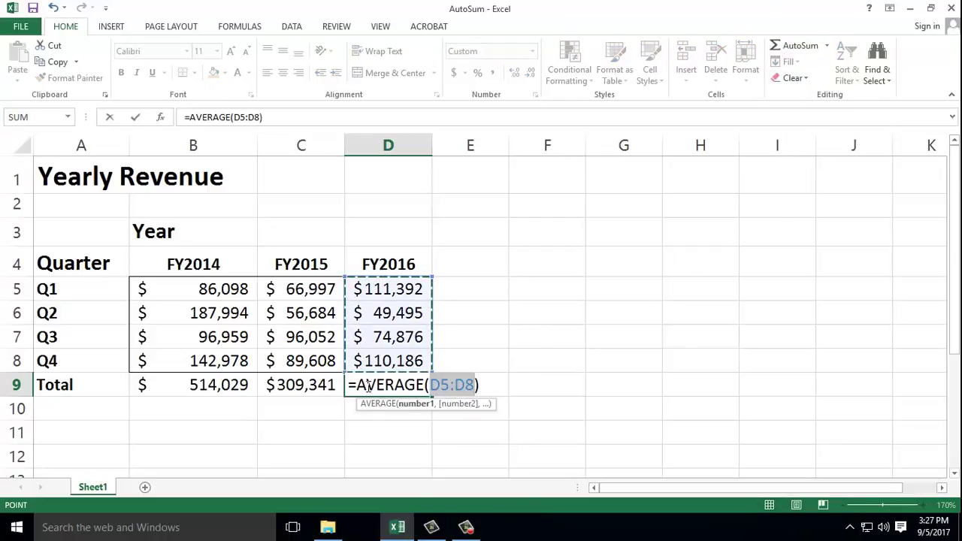
{"action": "key", "text": "Return"}
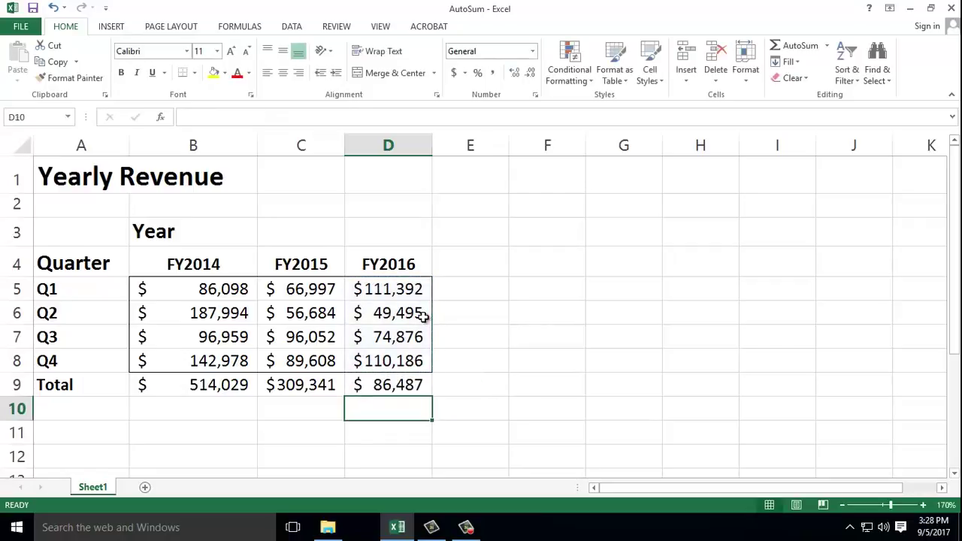